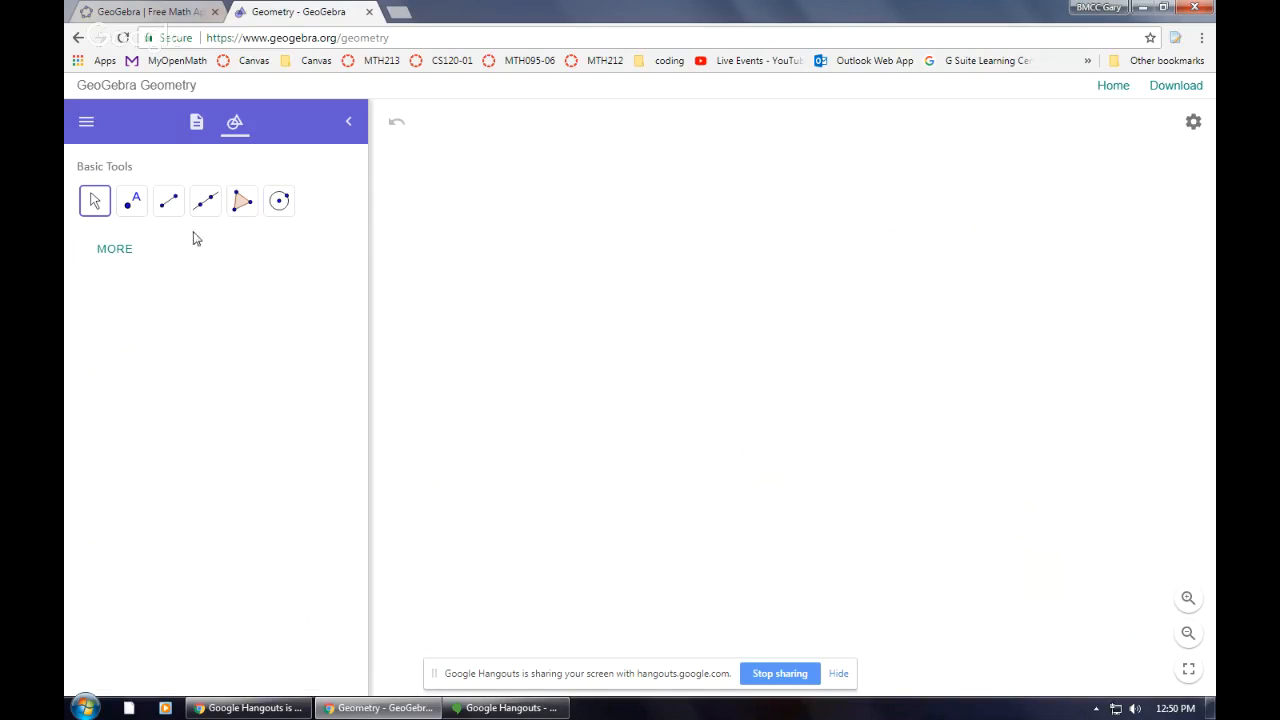
Expand the tool list to show all available tools and browse through its categories
{"action": "left_click", "coordinate": [114, 252]}
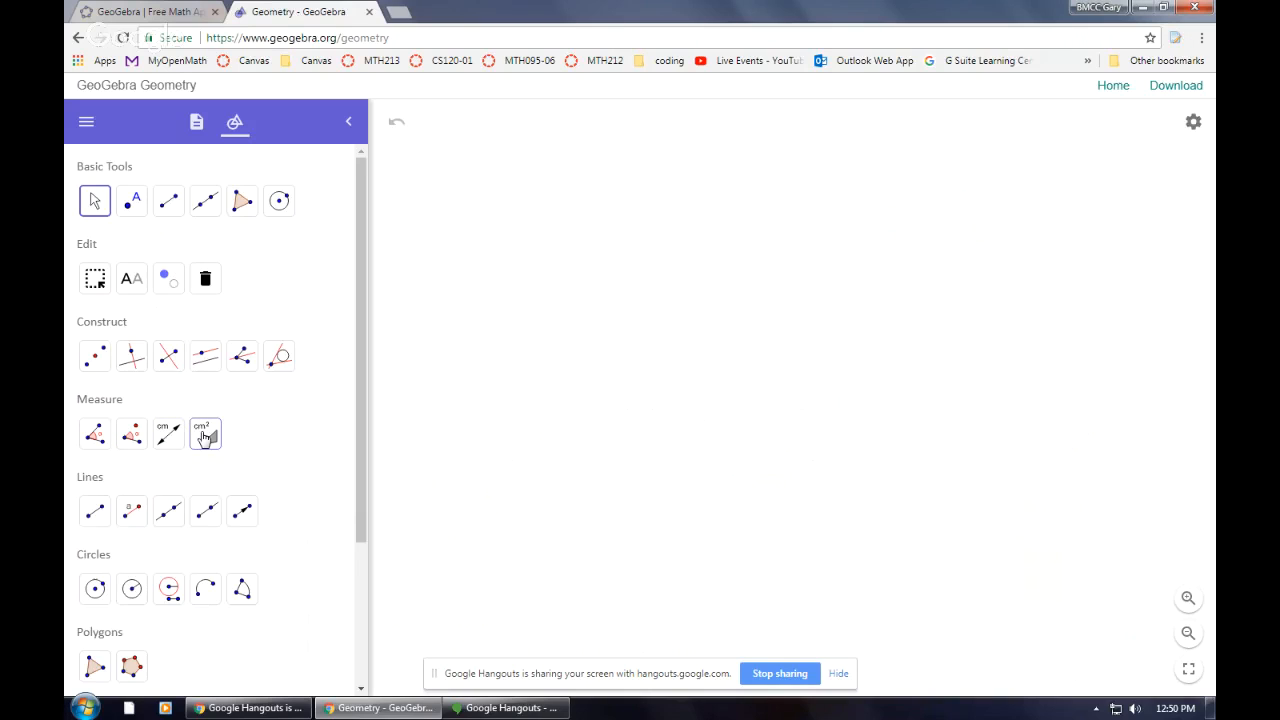
{"action": "scroll", "coordinate": [251, 443], "scroll_direction": "down", "scroll_amount": 3}
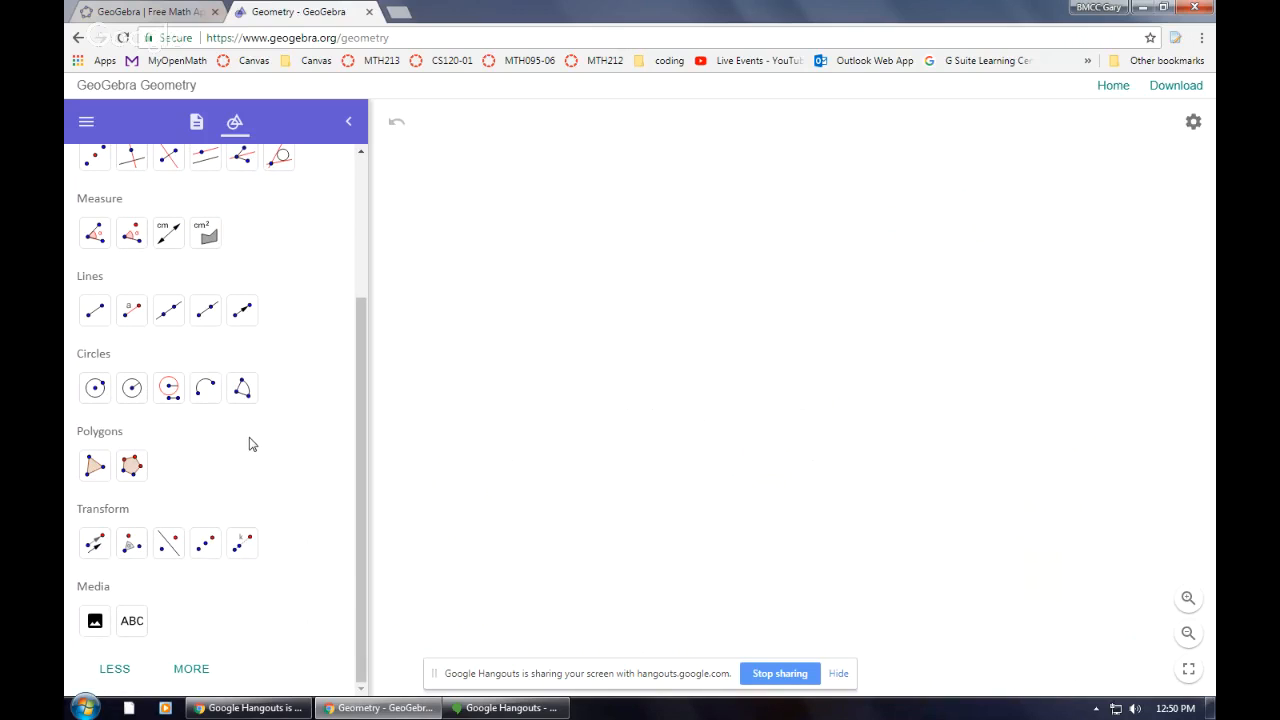
{"action": "left_click", "coordinate": [194, 670]}
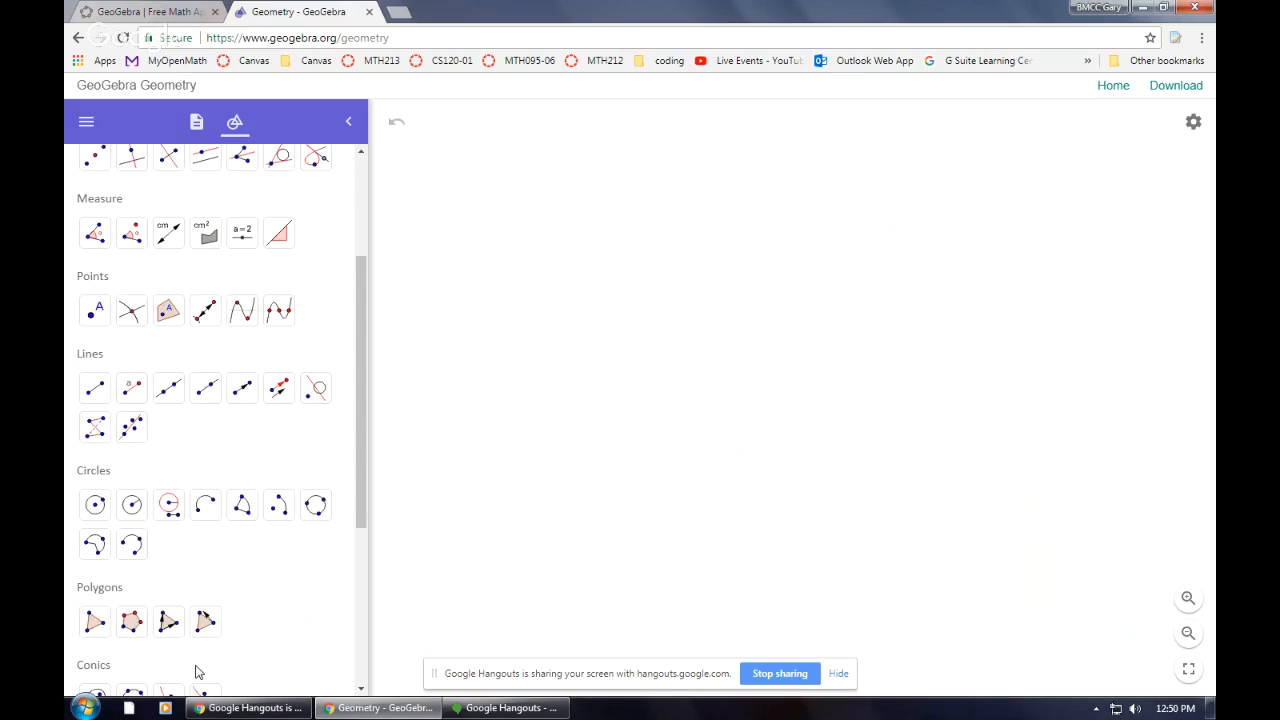
{"action": "scroll", "coordinate": [238, 548], "scroll_direction": "down", "scroll_amount": 3}
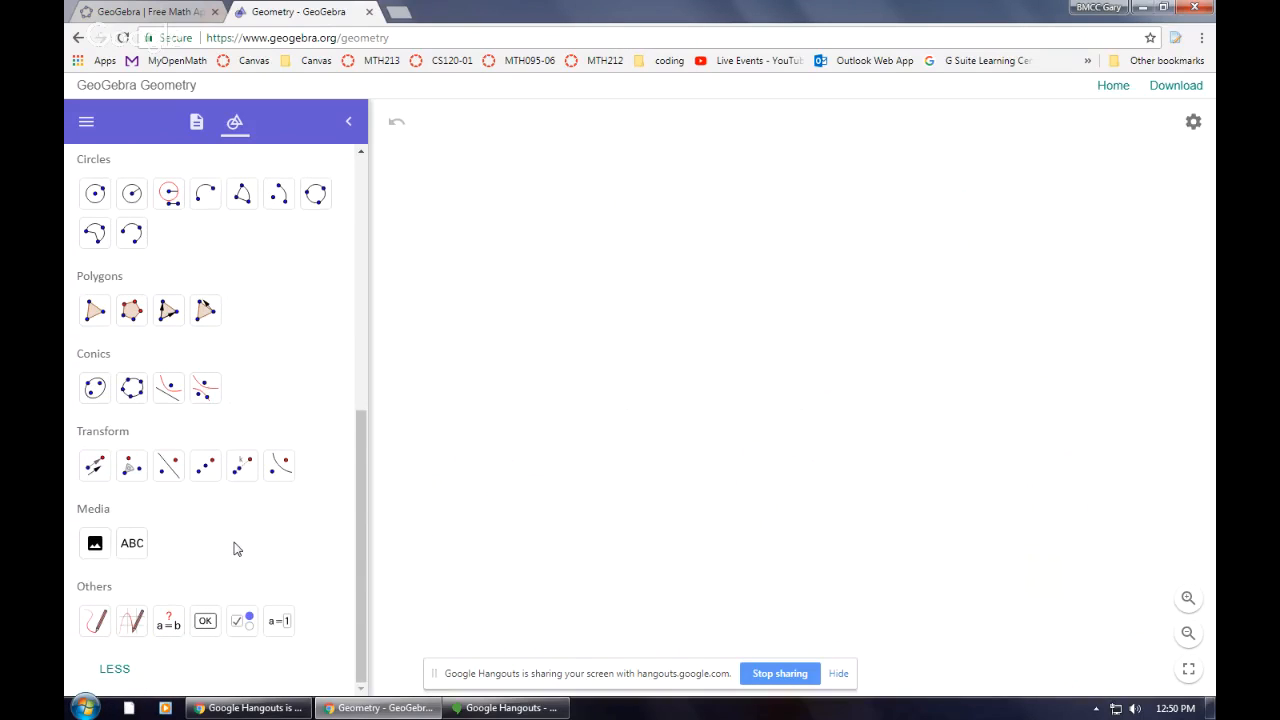
{"action": "scroll", "coordinate": [236, 548], "scroll_direction": "up", "scroll_amount": 5}
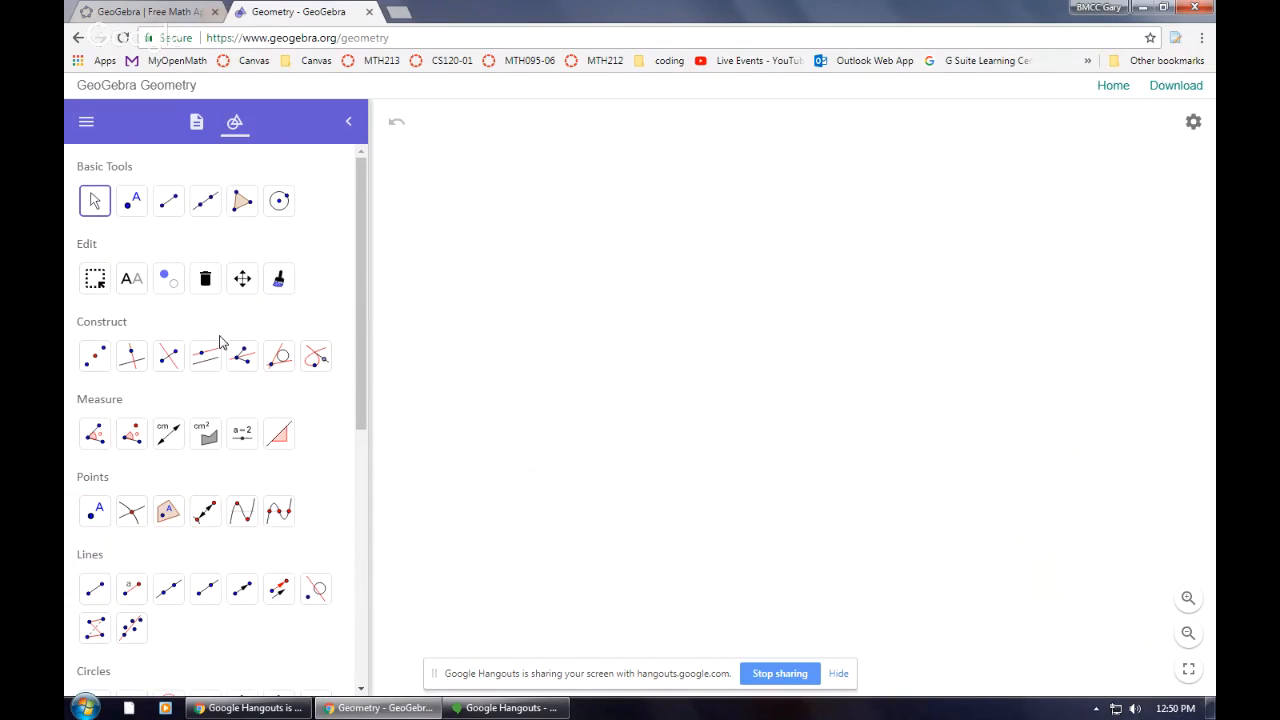
Draw a closed five-sided polygon ABCDE with the Polygon tool
{"action": "left_click", "coordinate": [240, 203]}
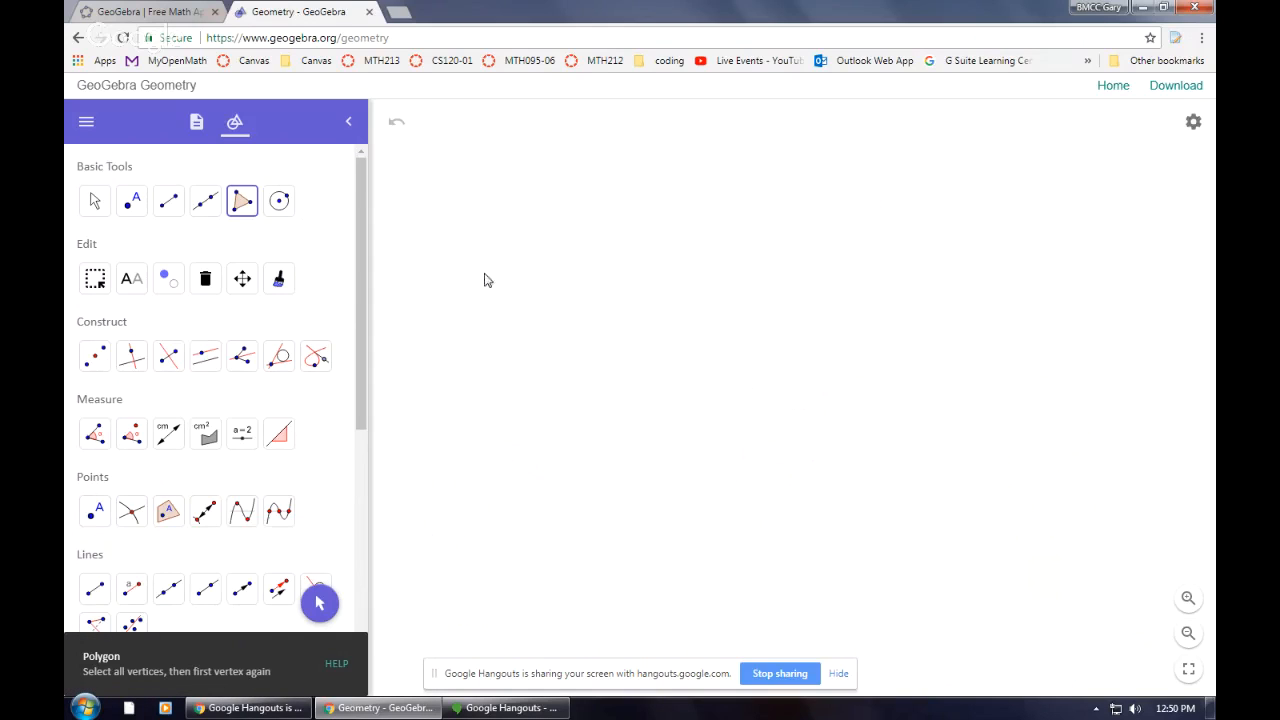
{"action": "left_click", "coordinate": [554, 262]}
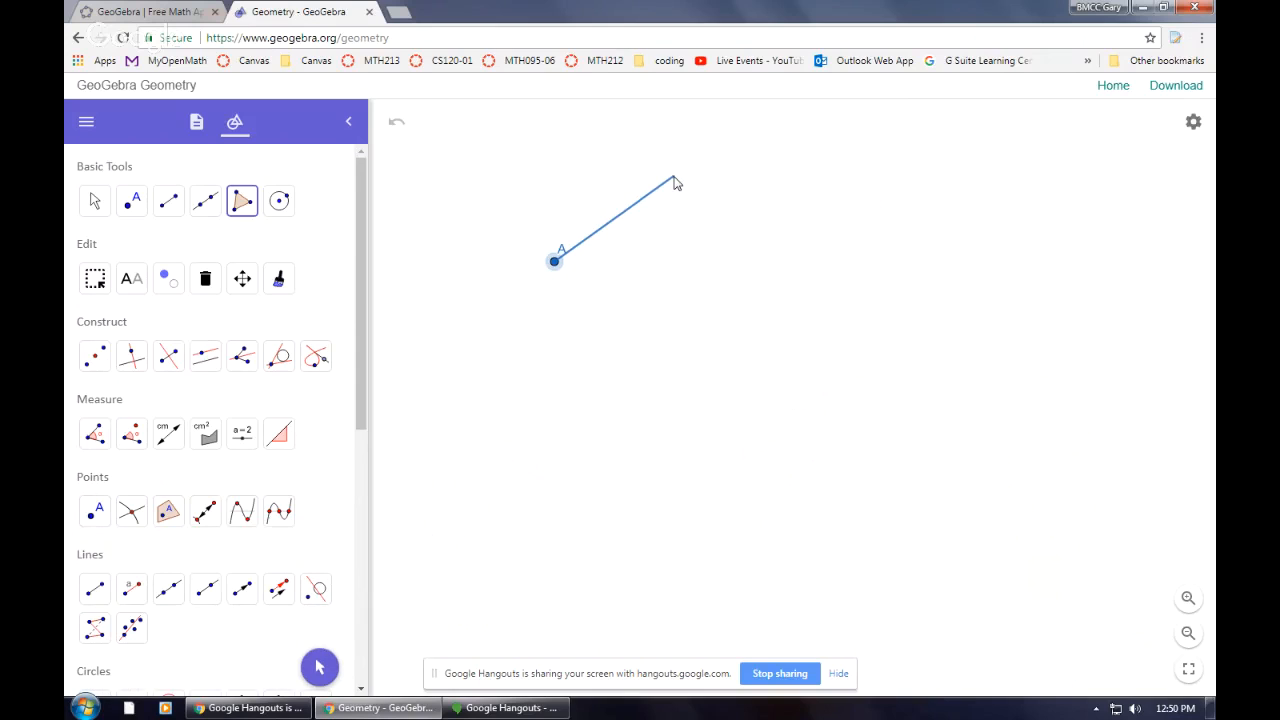
{"action": "left_click", "coordinate": [673, 176]}
{"action": "left_click", "coordinate": [813, 256]}
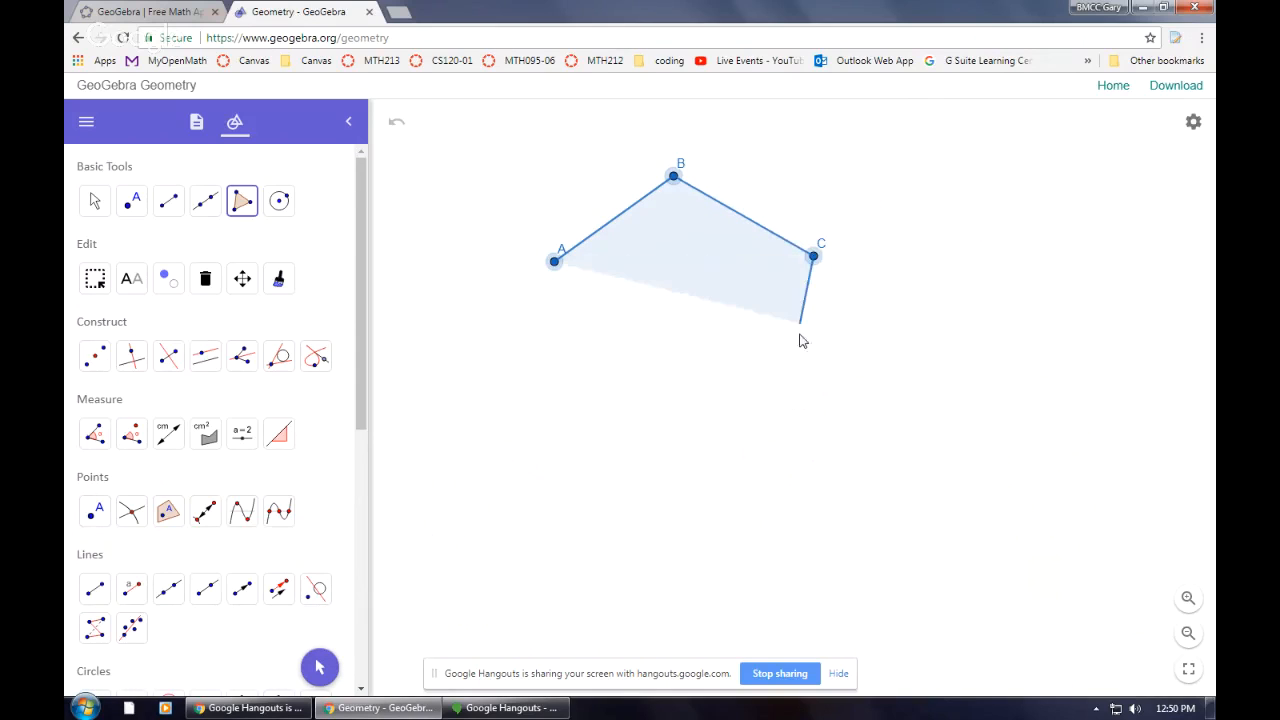
{"action": "left_click", "coordinate": [769, 410]}
{"action": "left_click", "coordinate": [606, 414]}
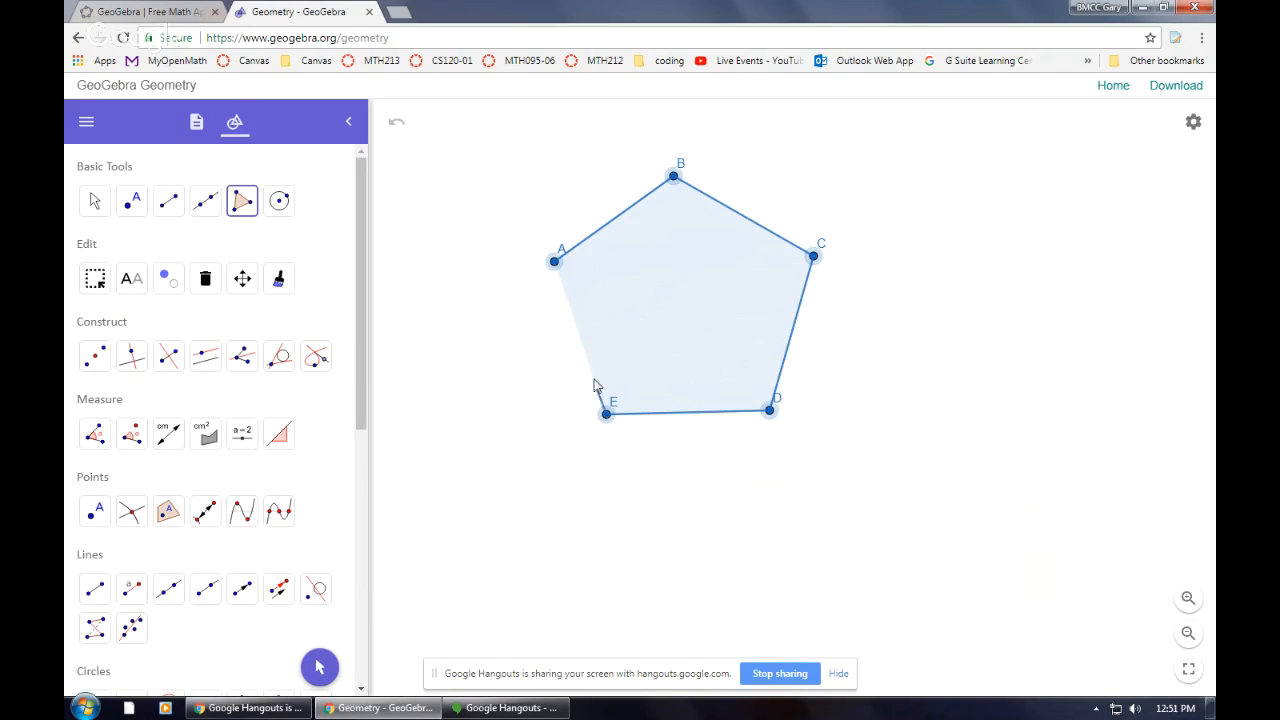
{"action": "left_click", "coordinate": [554, 263]}
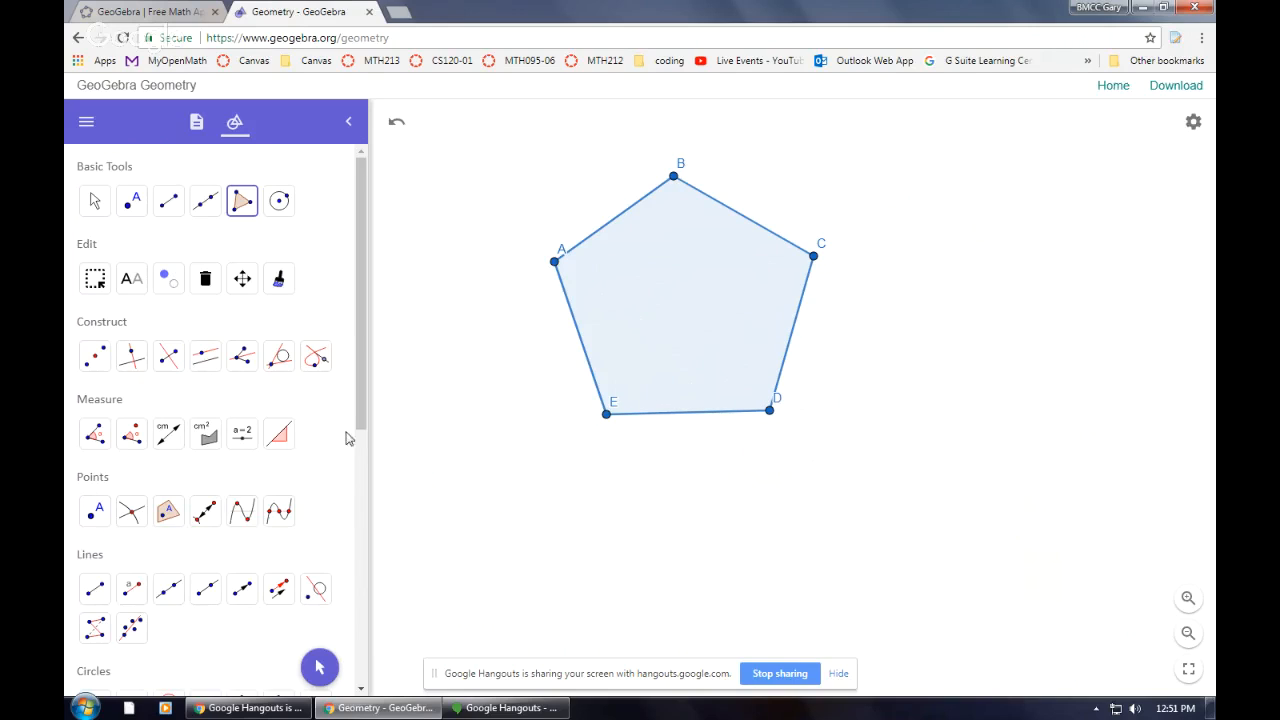
Measure the interior angle at vertex E between D and A with the Angle tool
{"action": "left_click", "coordinate": [93, 437]}
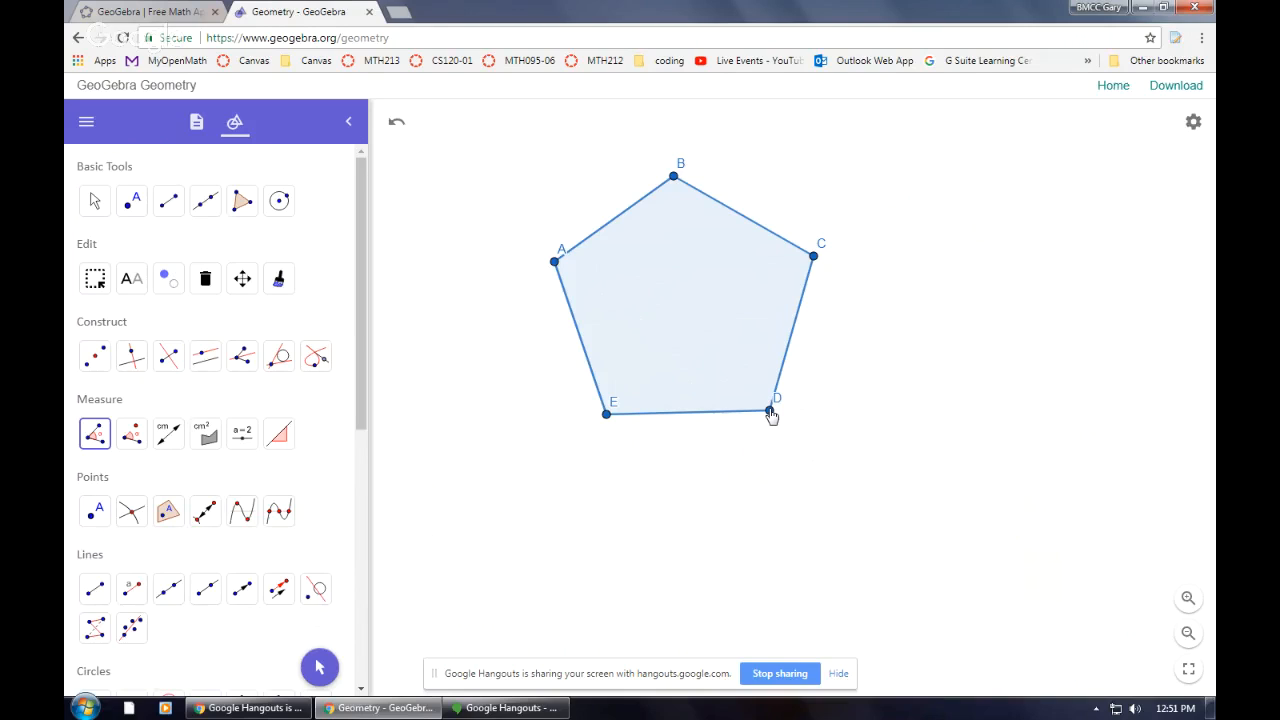
{"action": "left_click", "coordinate": [770, 411]}
{"action": "left_click", "coordinate": [606, 413]}
{"action": "left_click", "coordinate": [554, 263]}
Move the label of vertex E outside the pentagon below the angle mark
{"action": "left_click", "coordinate": [93, 201]}
{"action": "left_click_drag", "start_coordinate": [647, 412], "coordinate": [652, 390]}
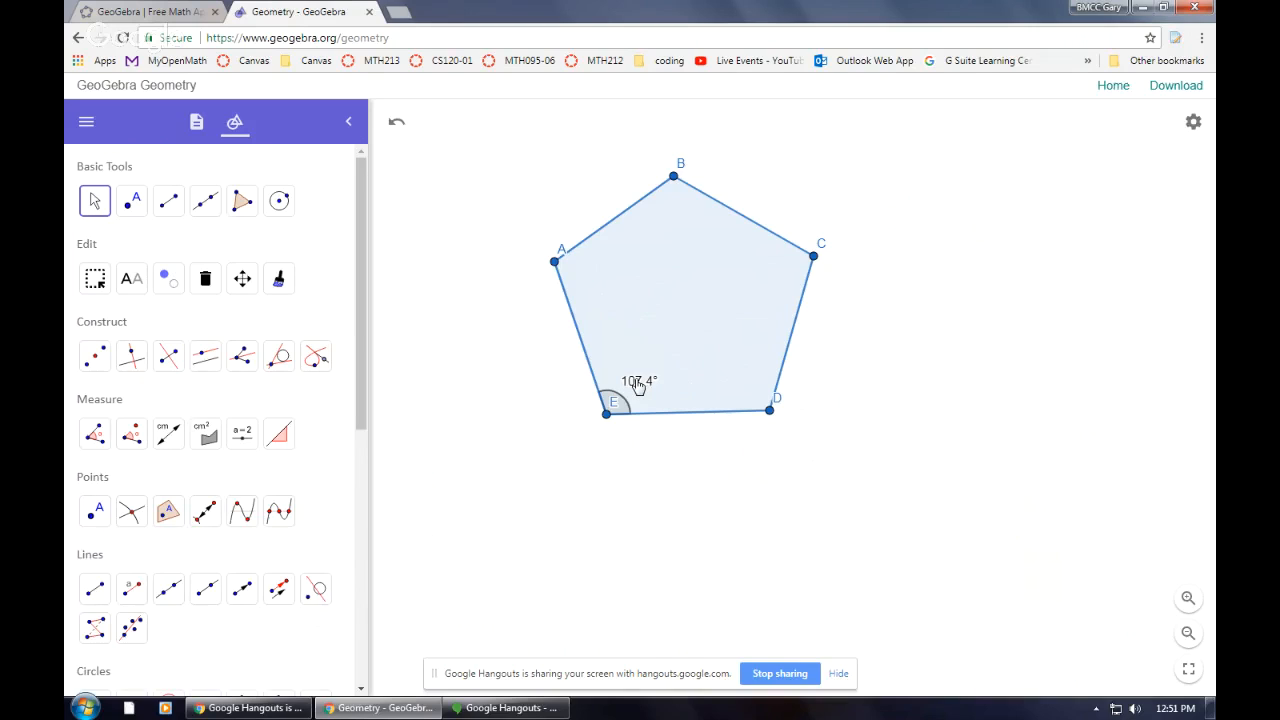
{"action": "left_click_drag", "start_coordinate": [640, 387], "coordinate": [594, 435]}
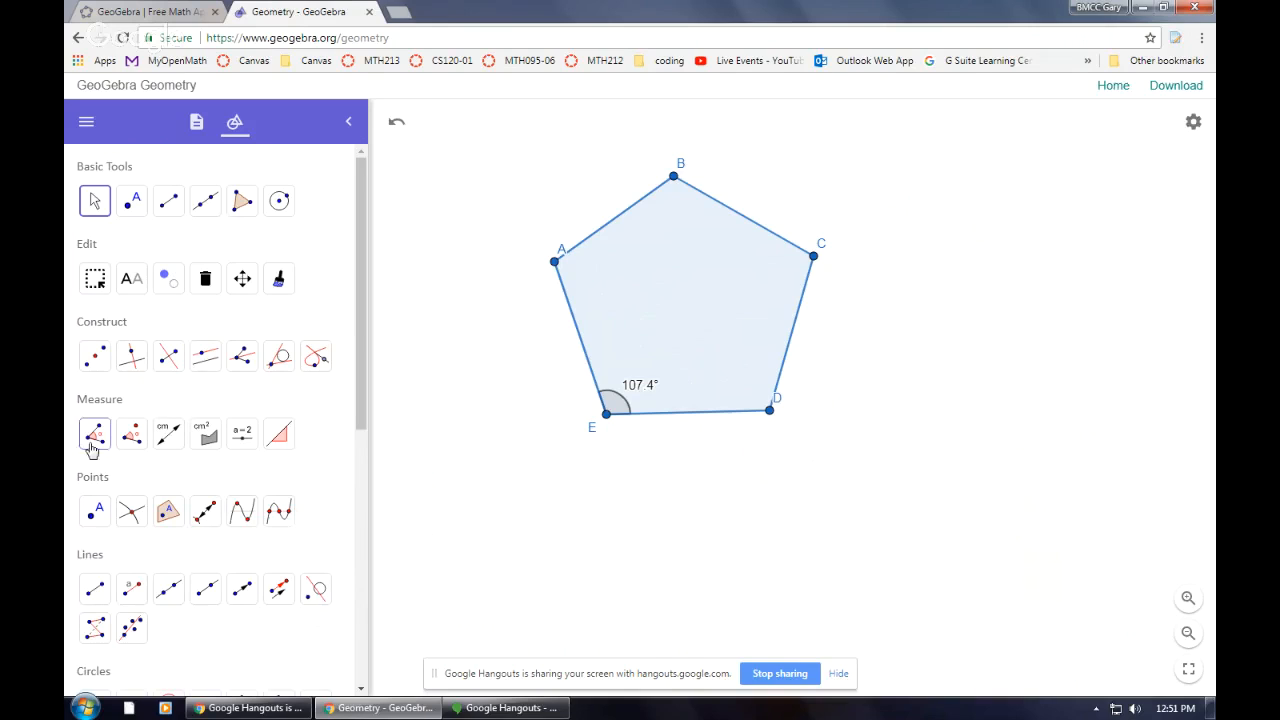
Measure the lengths of sides AE and DE with the Distance or Length tool
{"action": "left_click", "coordinate": [163, 432]}
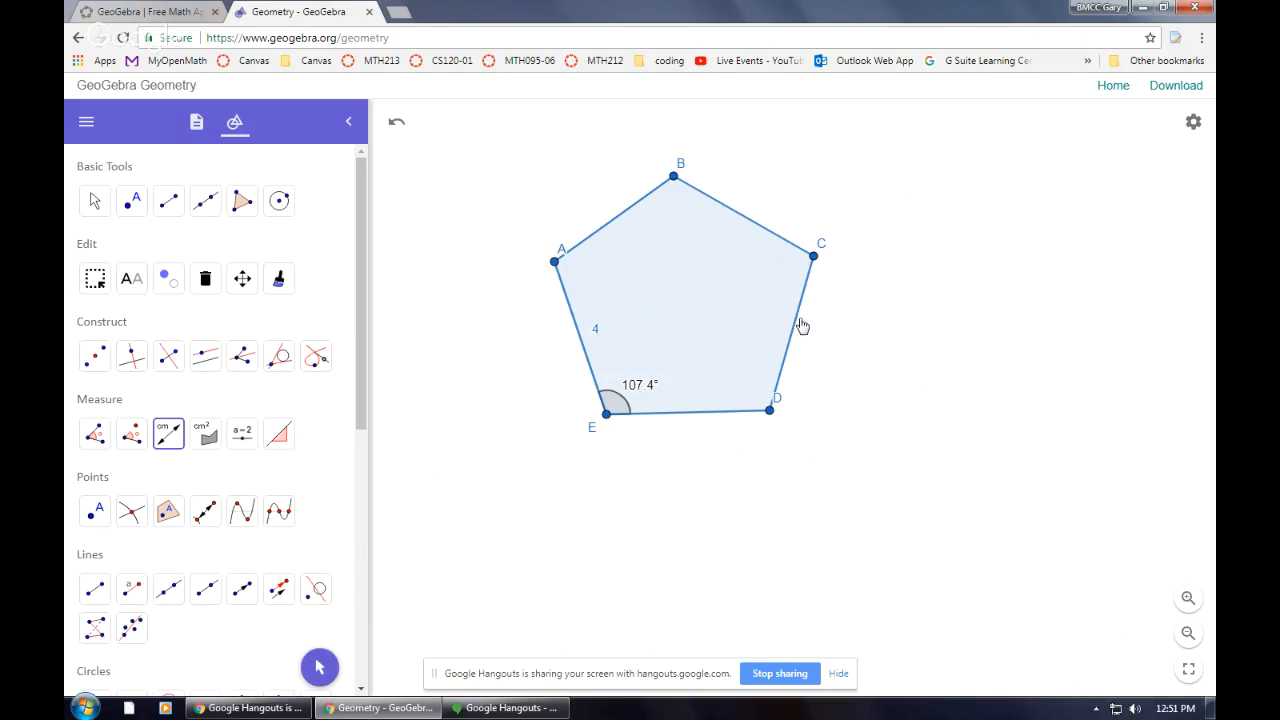
{"action": "left_click", "coordinate": [770, 413]}
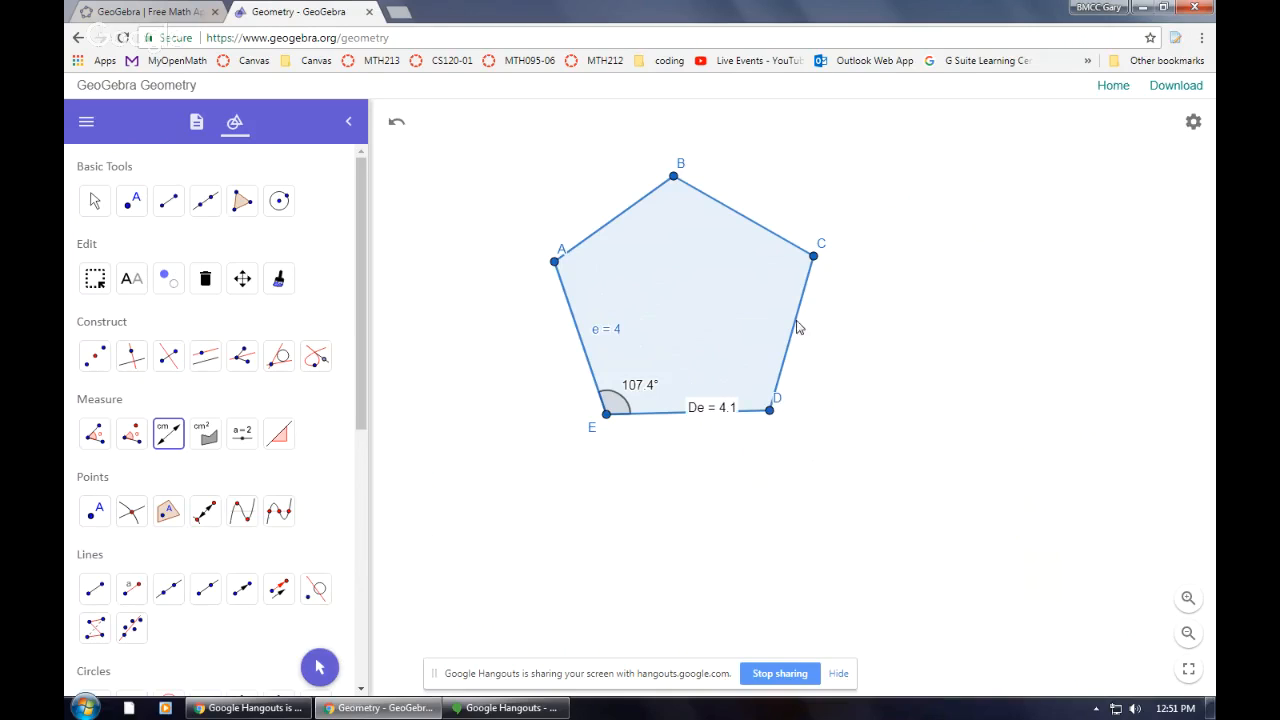
{"action": "left_click", "coordinate": [814, 258]}
{"action": "left_click", "coordinate": [701, 461]}
Measure the length of side CD and the diagonal BD with the Distance or Length tool
{"action": "left_click", "coordinate": [171, 440]}
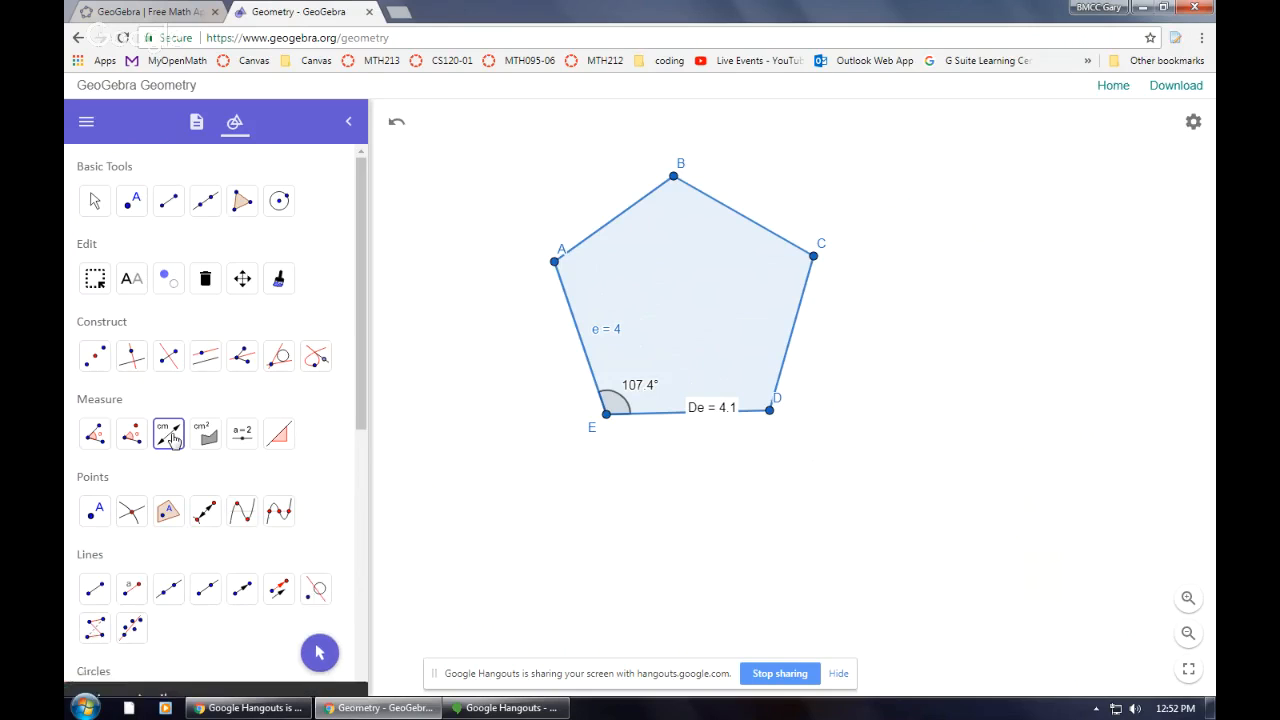
{"action": "left_click", "coordinate": [770, 412]}
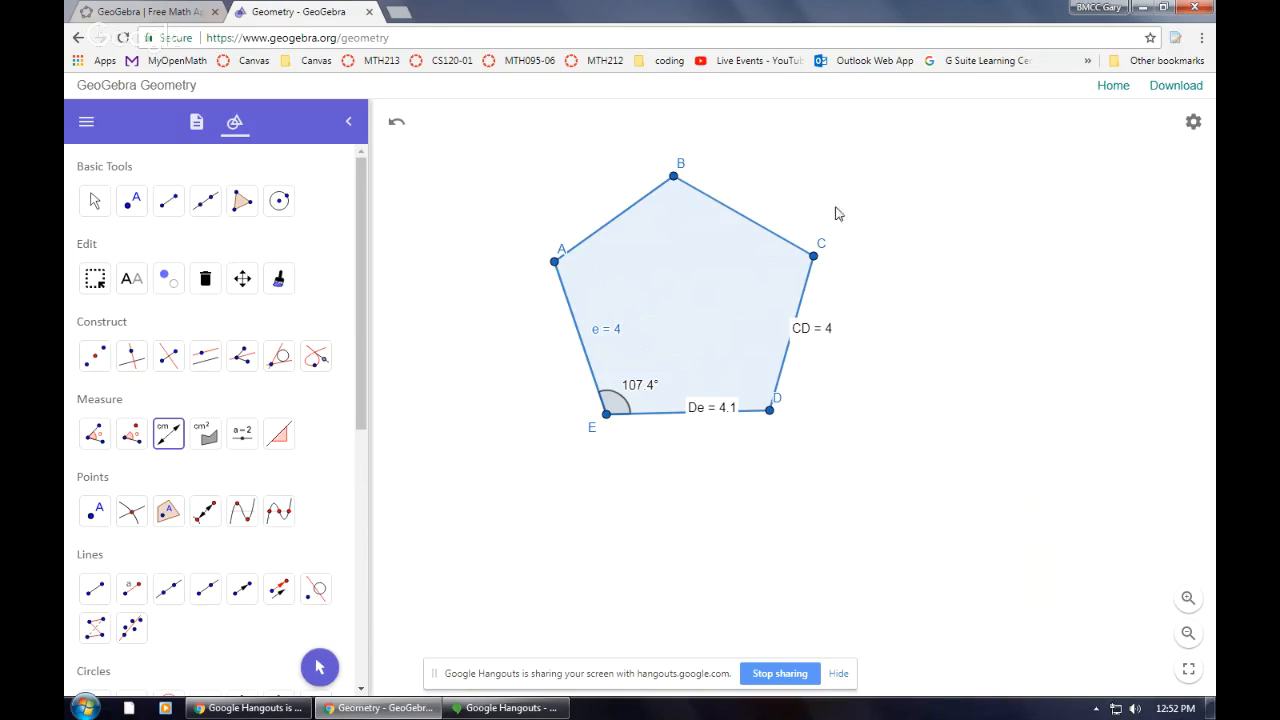
{"action": "left_click", "coordinate": [673, 178]}
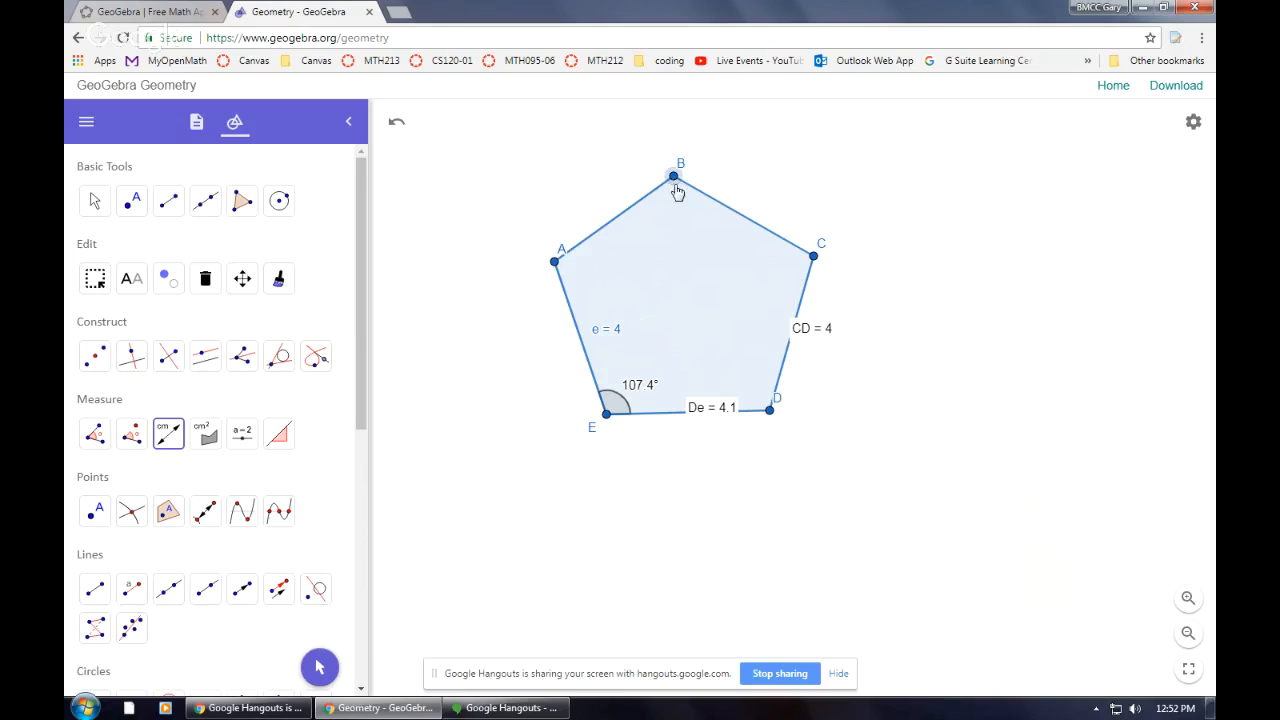
{"action": "left_click", "coordinate": [771, 413]}
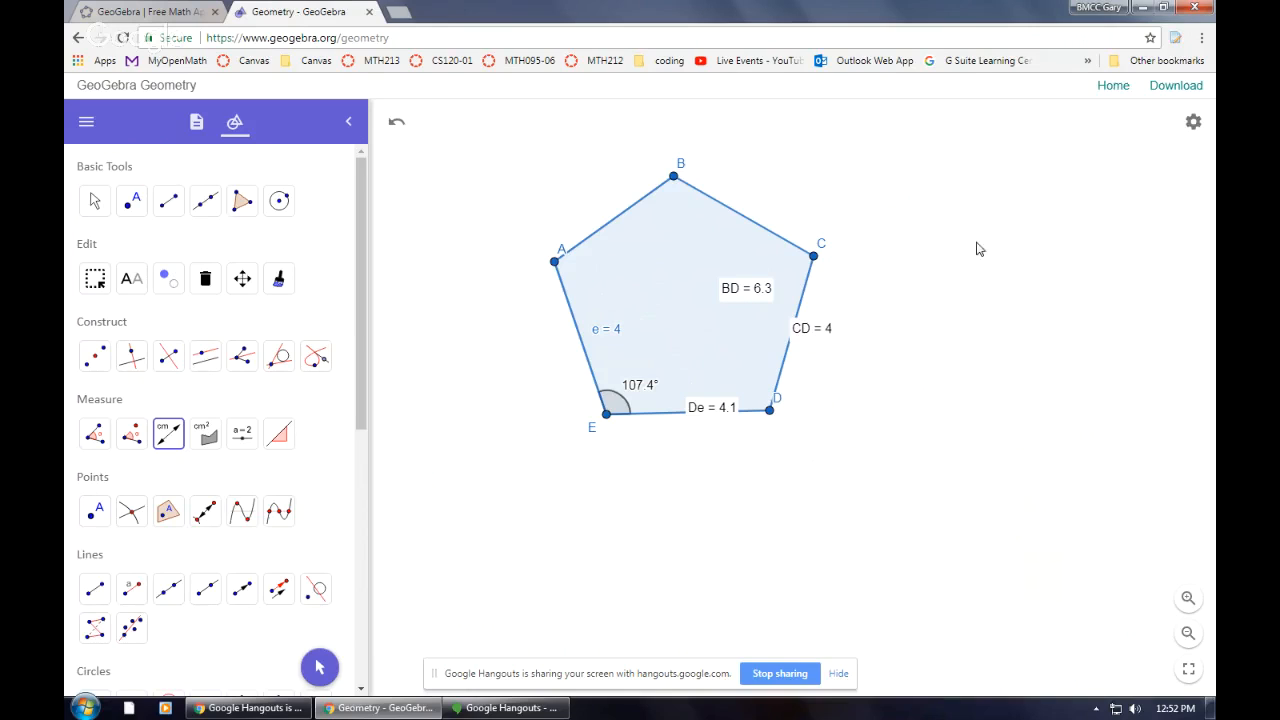
Open the global settings and inspect the rounding options, then close the settings panel
{"action": "left_click", "coordinate": [1195, 124]}
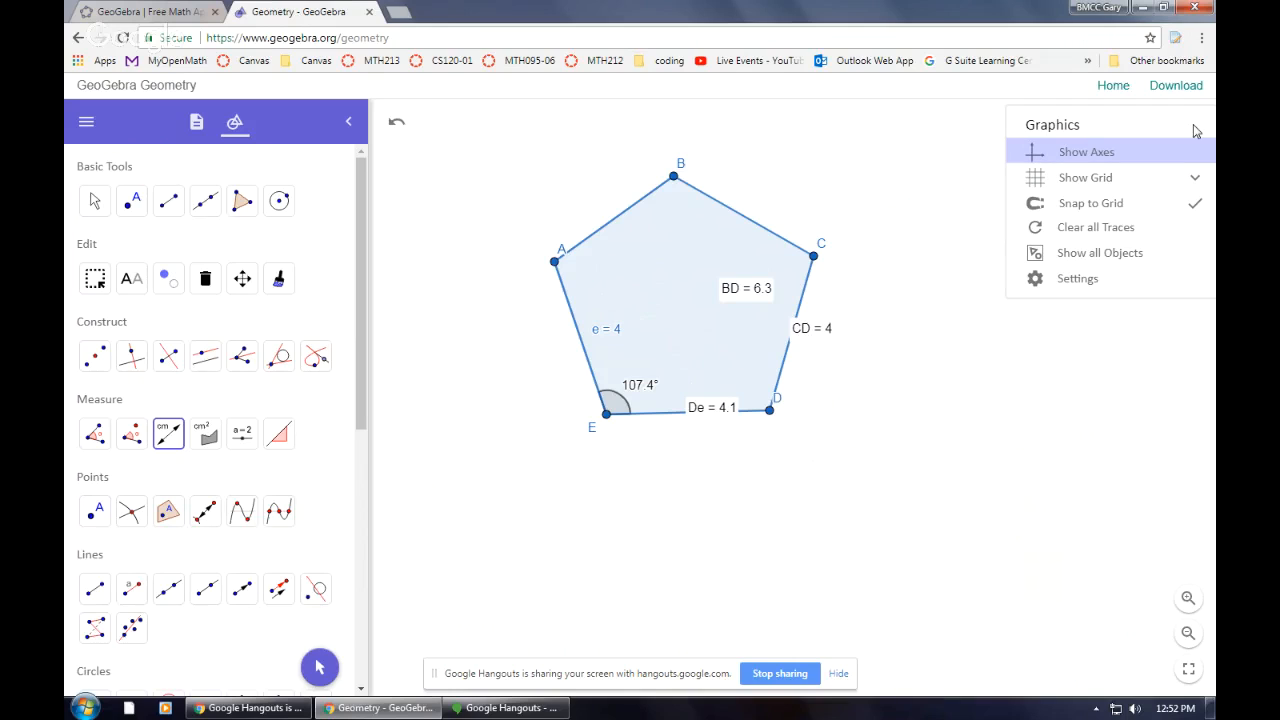
{"action": "left_click", "coordinate": [1085, 278]}
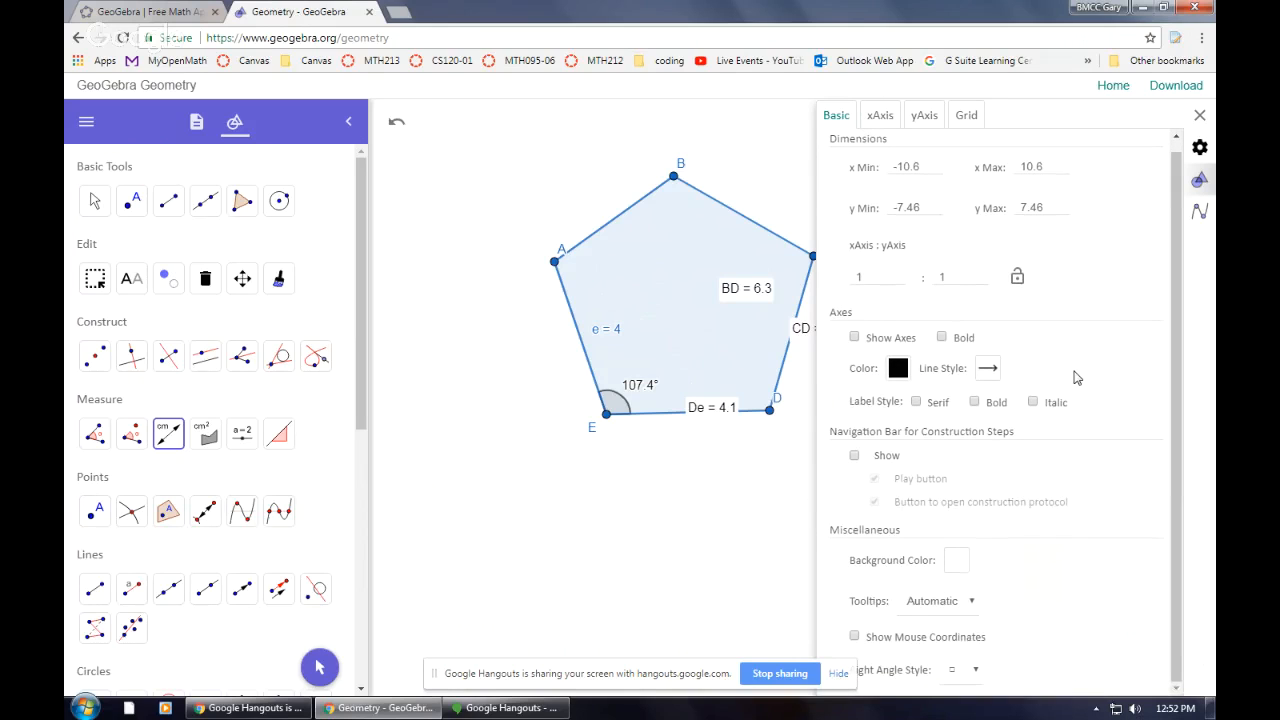
{"action": "left_click", "coordinate": [1200, 147]}
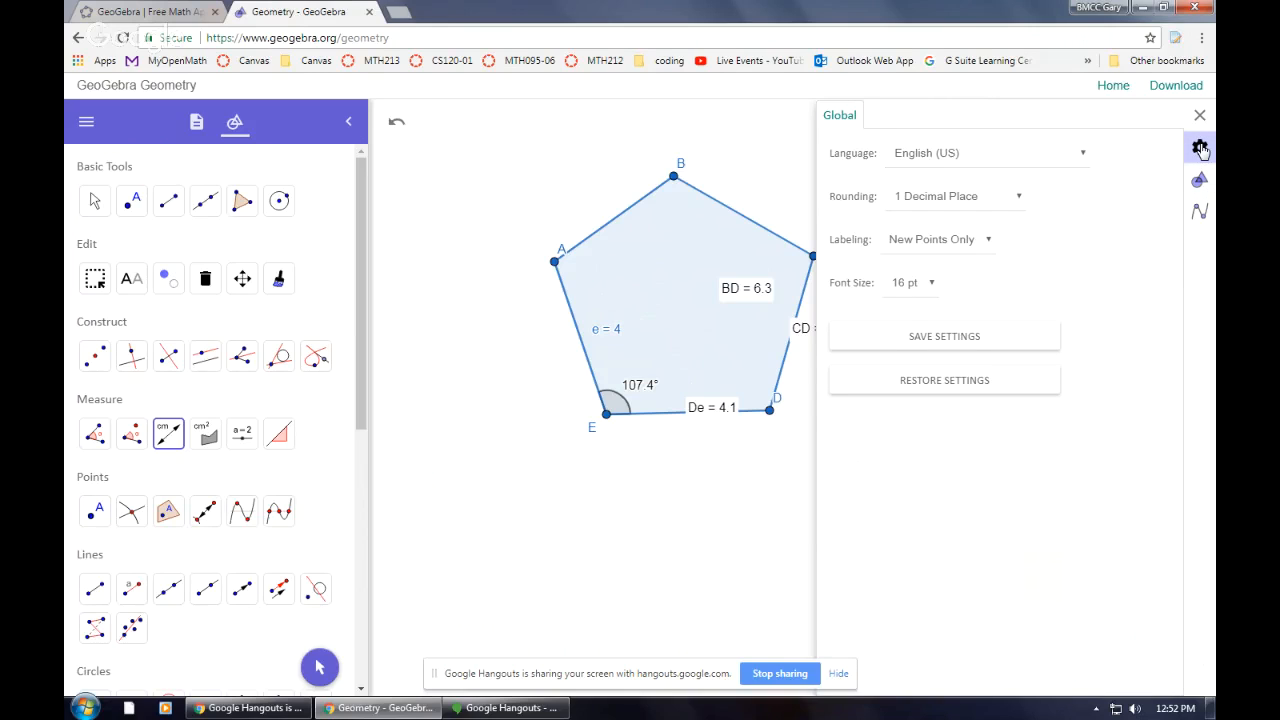
{"action": "left_click", "coordinate": [970, 196]}
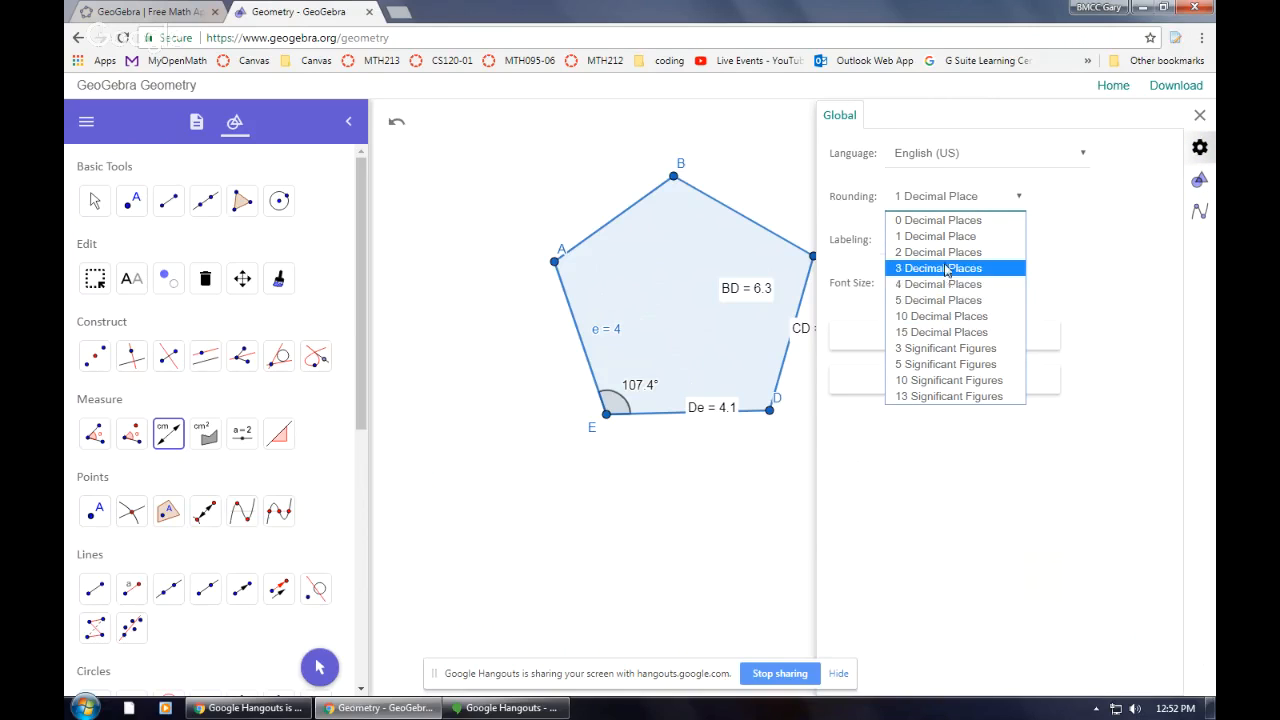
{"action": "left_click", "coordinate": [930, 120]}
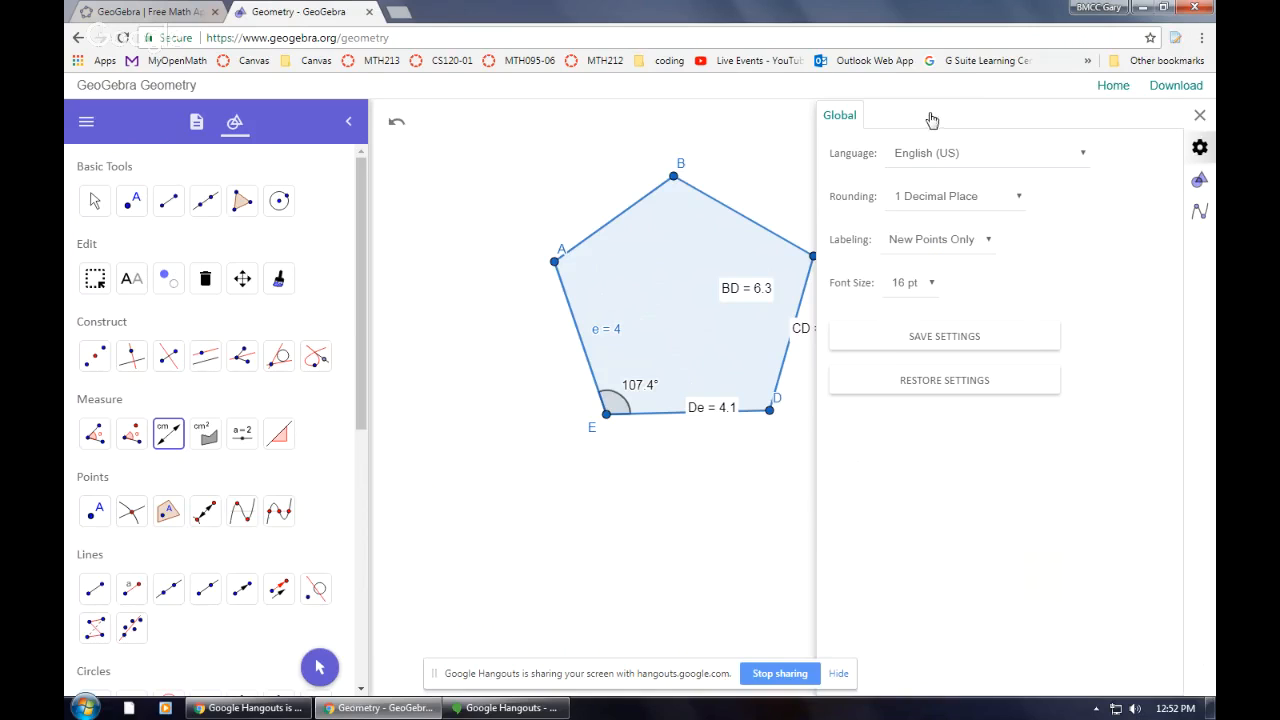
{"action": "left_click", "coordinate": [1198, 116]}
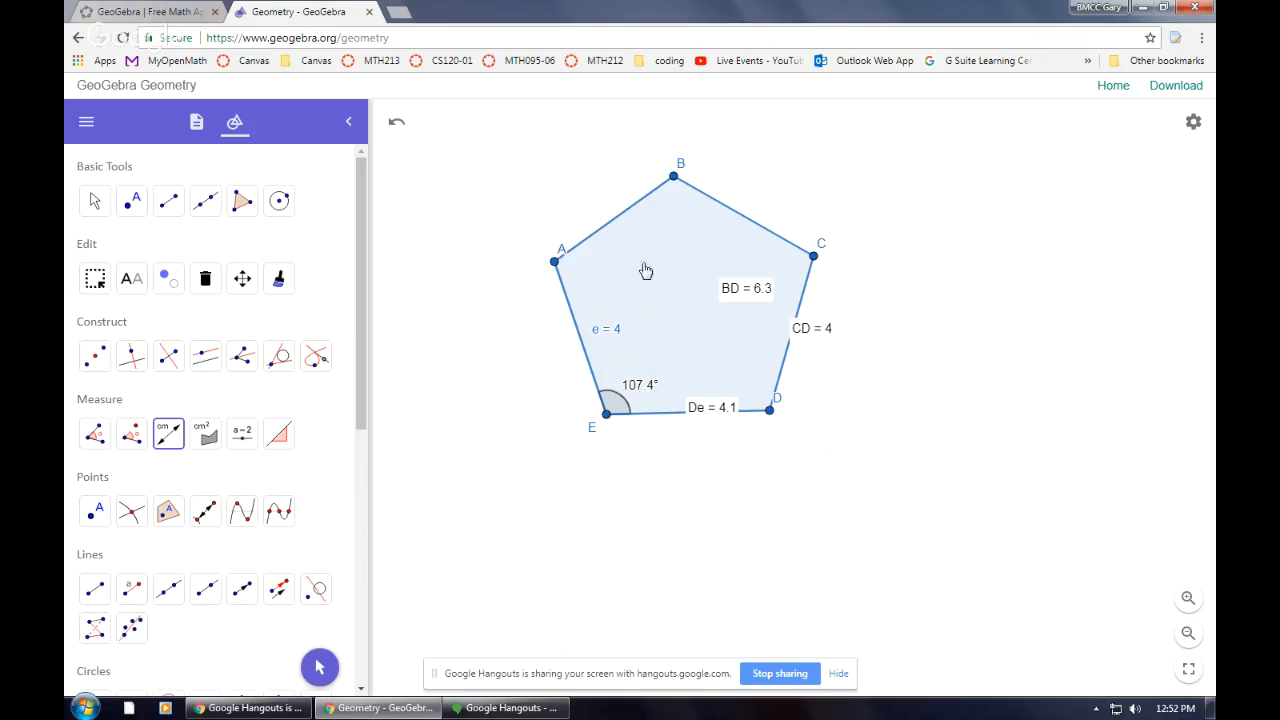
Drag the pentagon slightly, then drag vertex B upward to reshape it
{"action": "scroll", "coordinate": [410, 441], "scroll_direction": "down", "scroll_amount": 1}
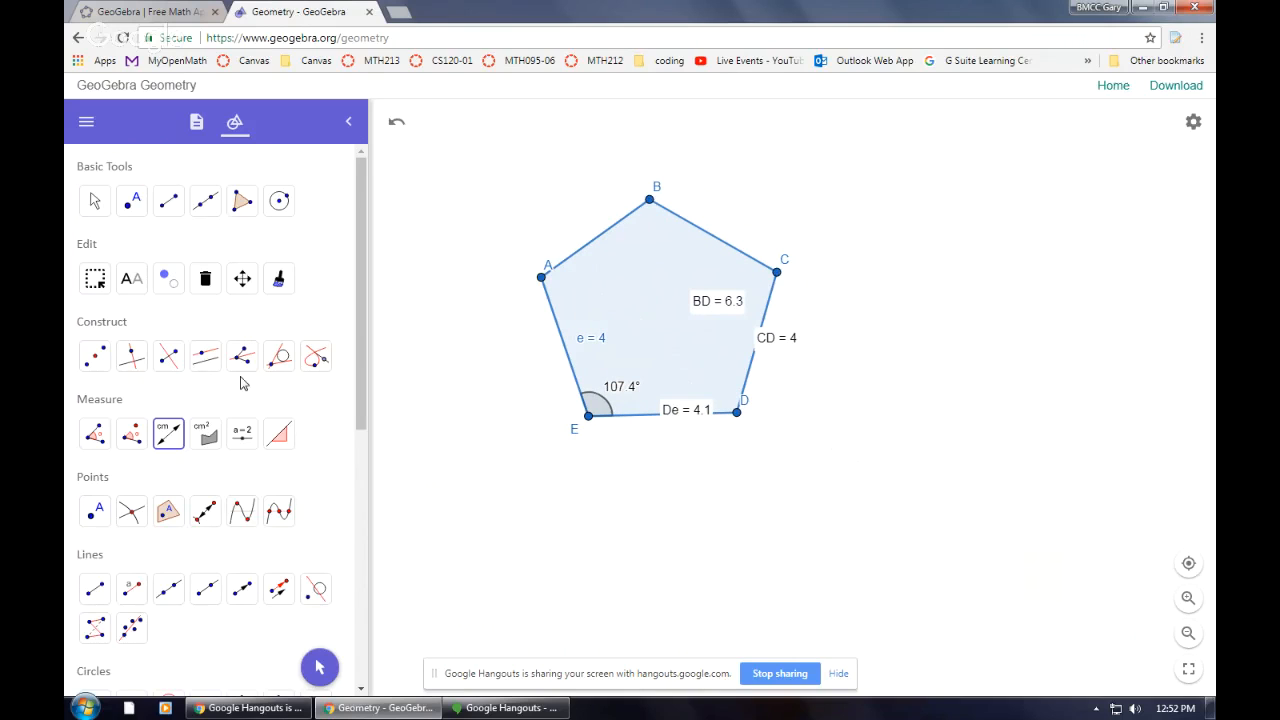
{"action": "scroll", "coordinate": [716, 403], "scroll_direction": "up", "scroll_amount": 3}
{"action": "scroll", "coordinate": [716, 403], "scroll_direction": "down", "scroll_amount": 4}
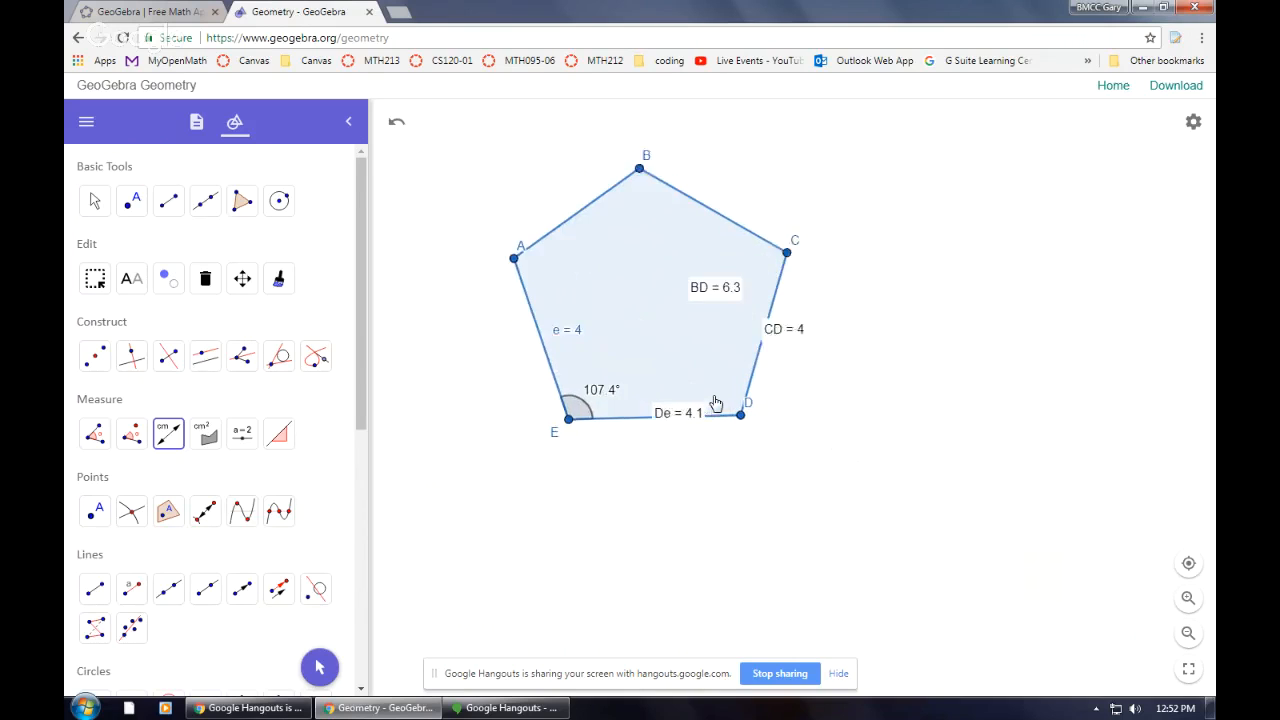
{"action": "scroll", "coordinate": [716, 403], "scroll_direction": "up", "scroll_amount": 3}
{"action": "scroll", "coordinate": [714, 405], "scroll_direction": "down", "scroll_amount": 3}
{"action": "scroll", "coordinate": [710, 401], "scroll_direction": "up", "scroll_amount": 3}
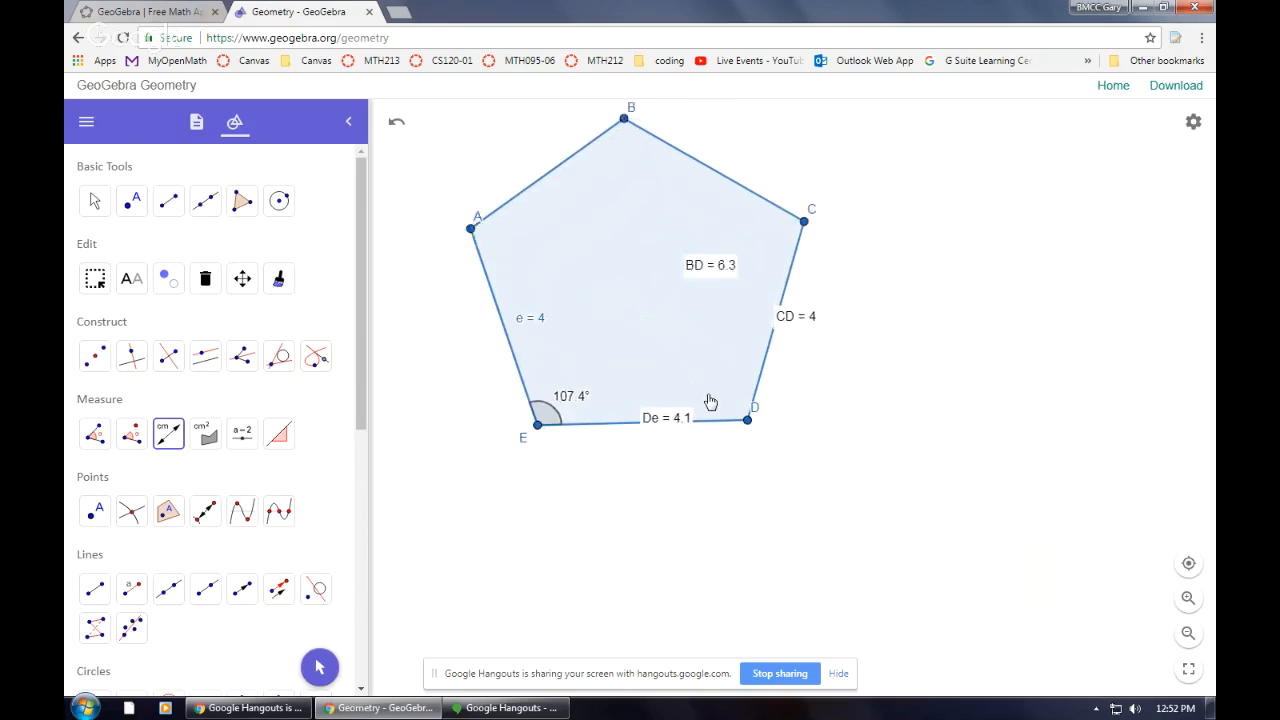
{"action": "scroll", "coordinate": [710, 401], "scroll_direction": "down", "scroll_amount": 2}
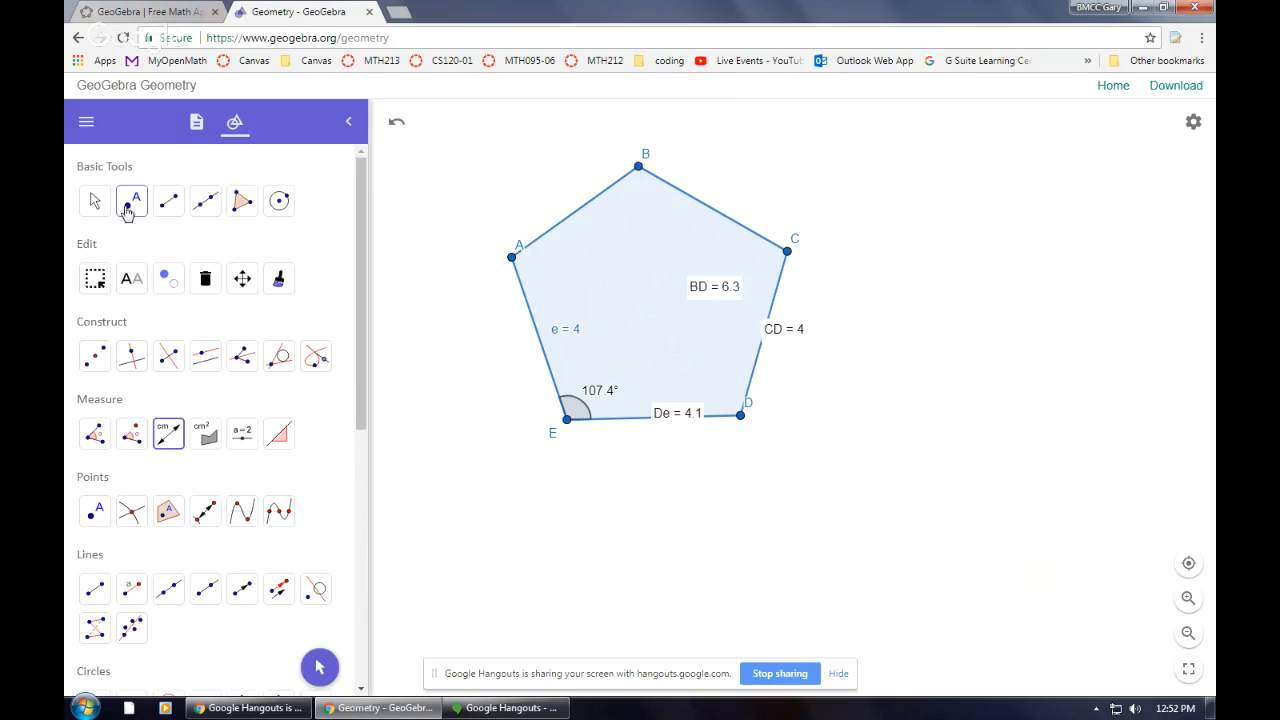
{"action": "left_click", "coordinate": [94, 200]}
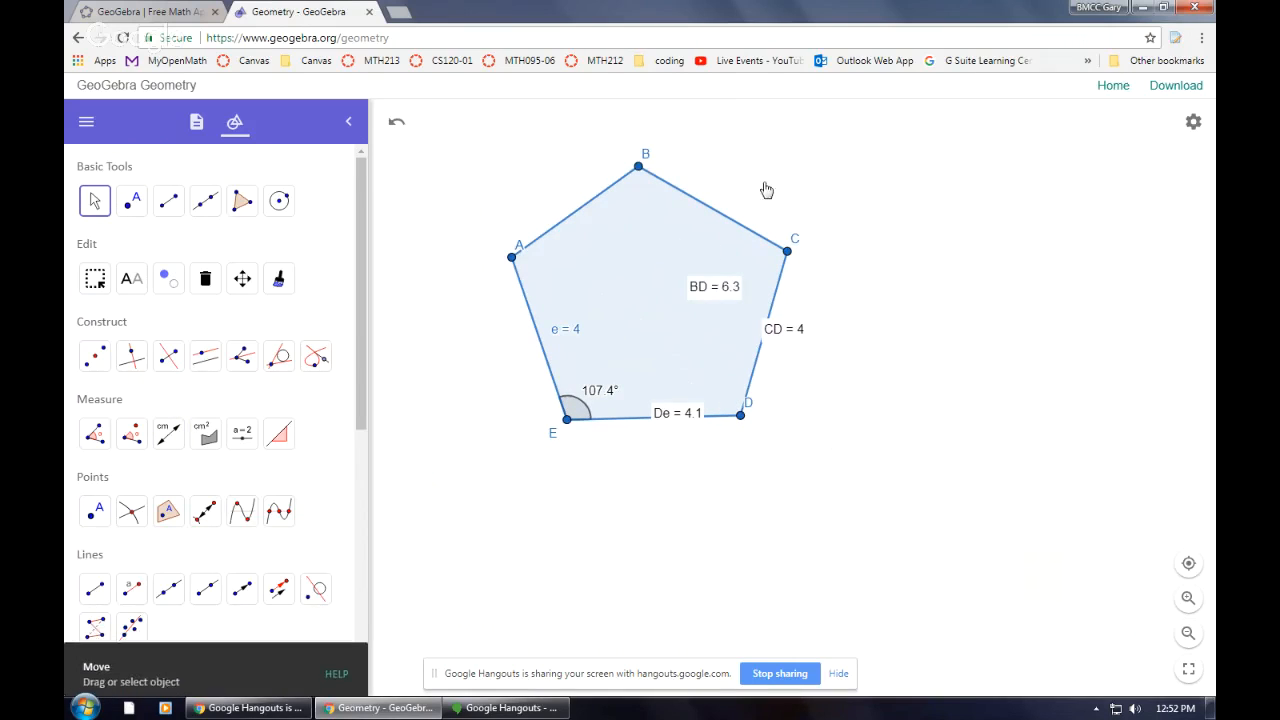
{"action": "mouse_move", "coordinate": [763, 189]}
{"action": "left_mouse_down"}
{"action": "mouse_move", "coordinate": [857, 209]}
{"action": "mouse_move", "coordinate": [779, 190]}
{"action": "left_mouse_up"}
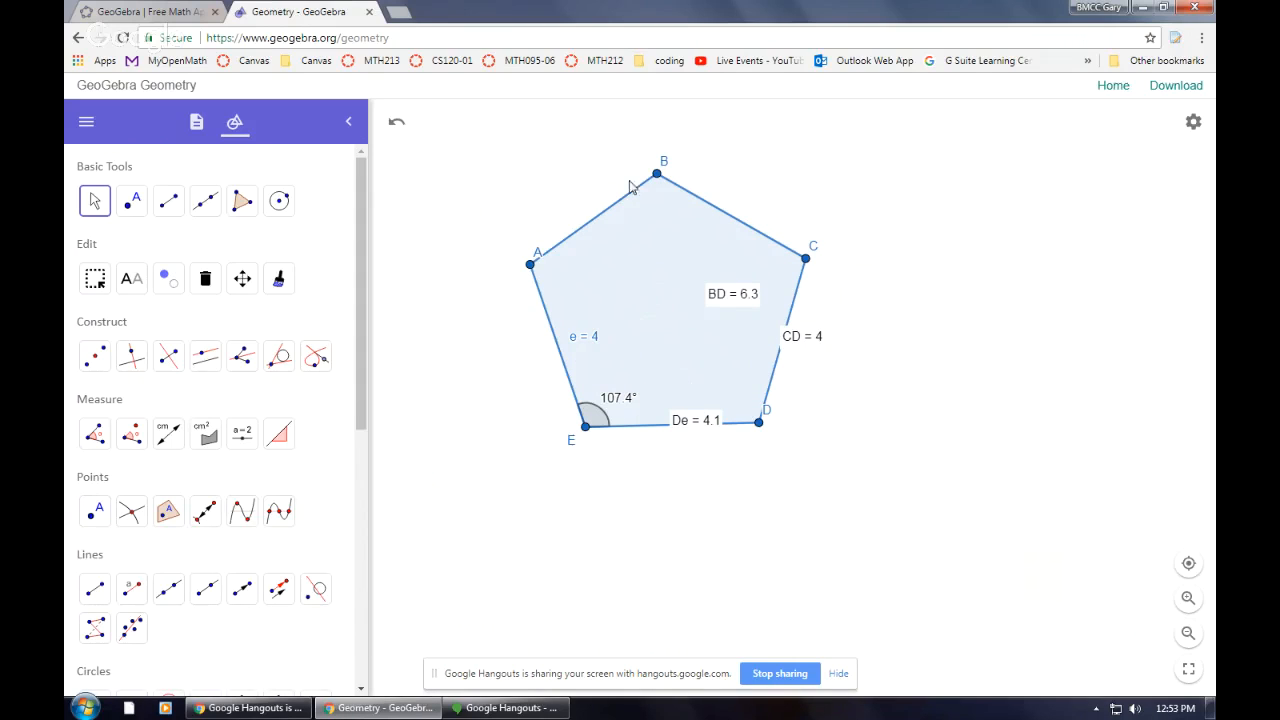
{"action": "left_click_drag", "start_coordinate": [656, 180], "coordinate": [644, 138]}
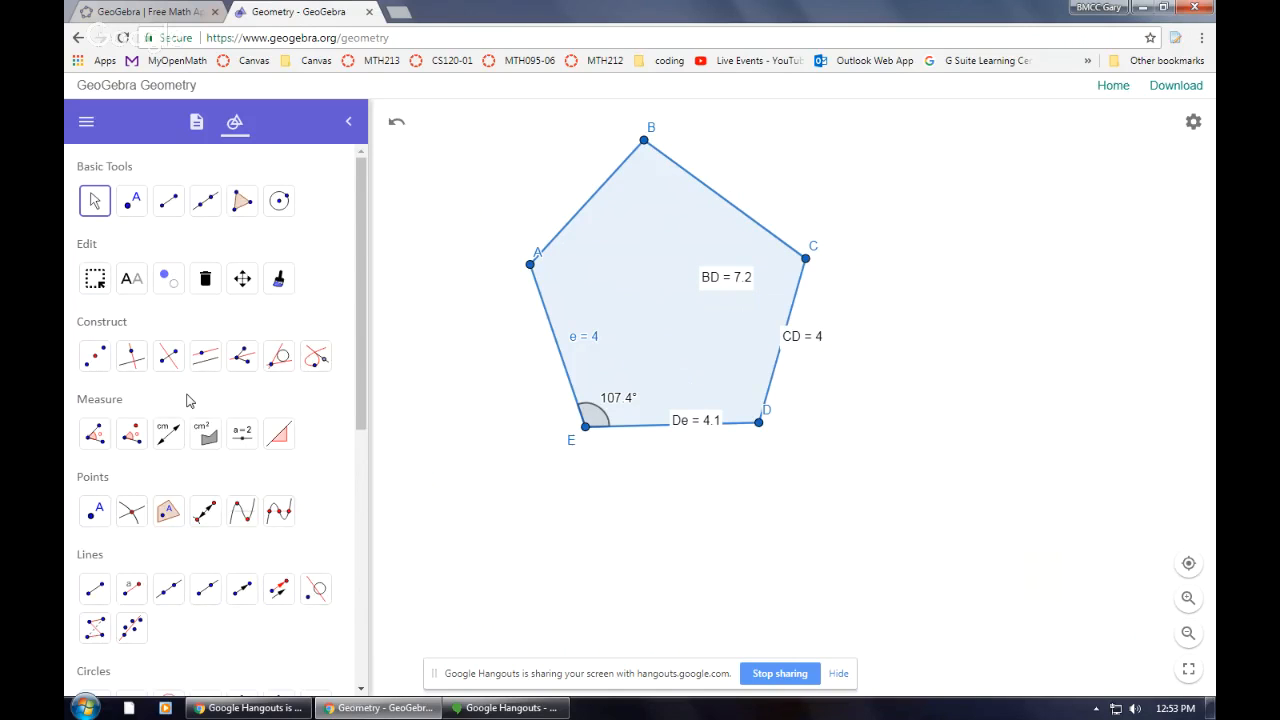
{"action": "scroll", "coordinate": [186, 400], "scroll_direction": "down", "scroll_amount": 3}
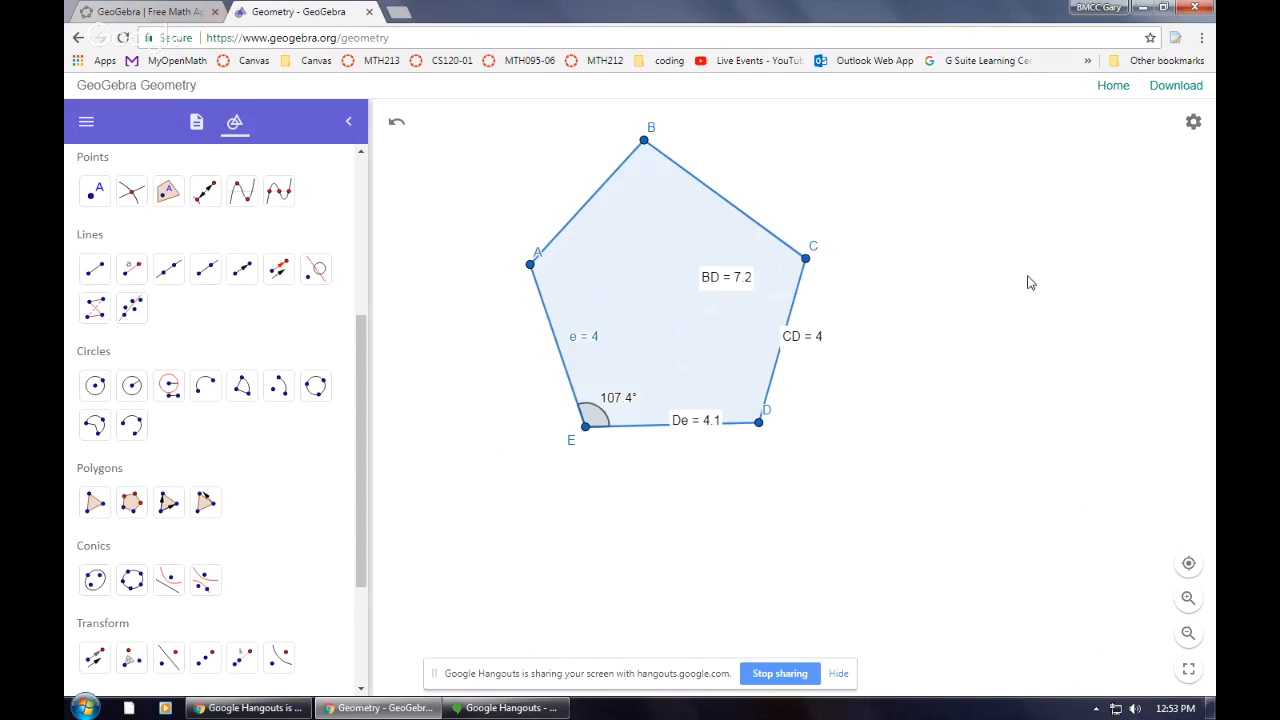
{"action": "scroll", "coordinate": [200, 280], "scroll_direction": "up", "scroll_amount": 3}
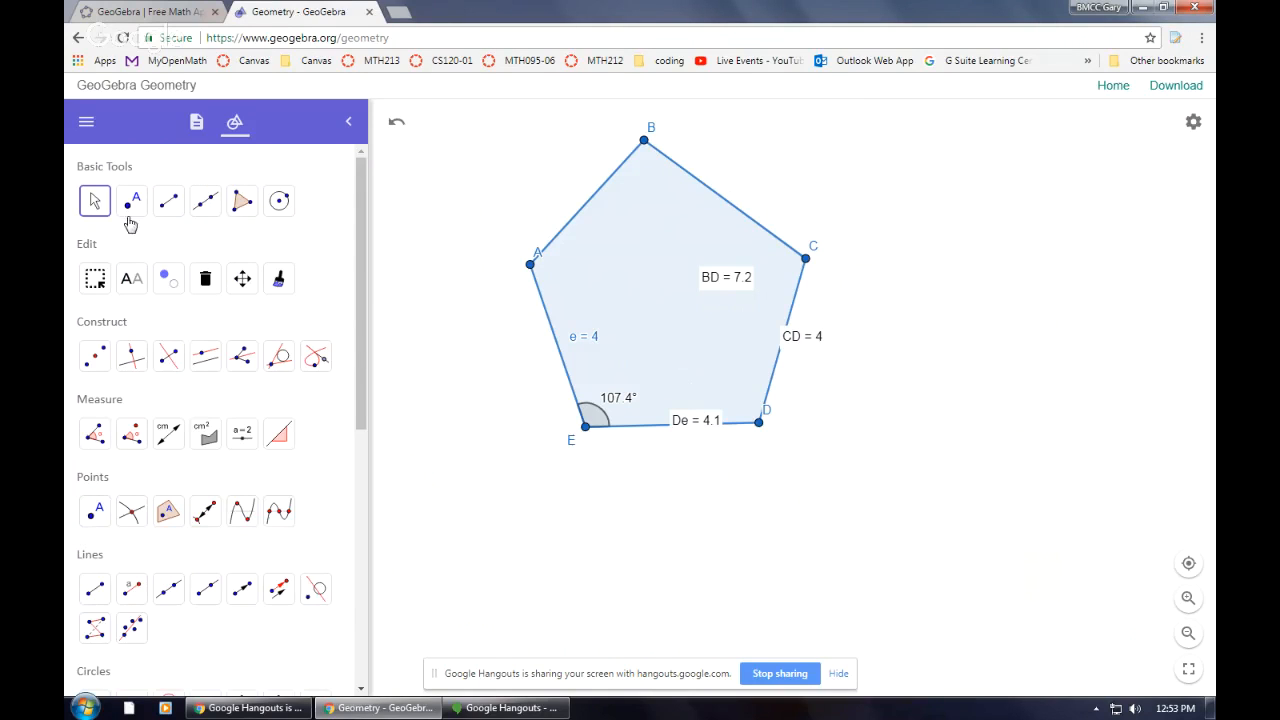
{"action": "left_click", "coordinate": [95, 202]}
{"action": "left_click_drag", "start_coordinate": [1052, 420], "coordinate": [940, 360]}
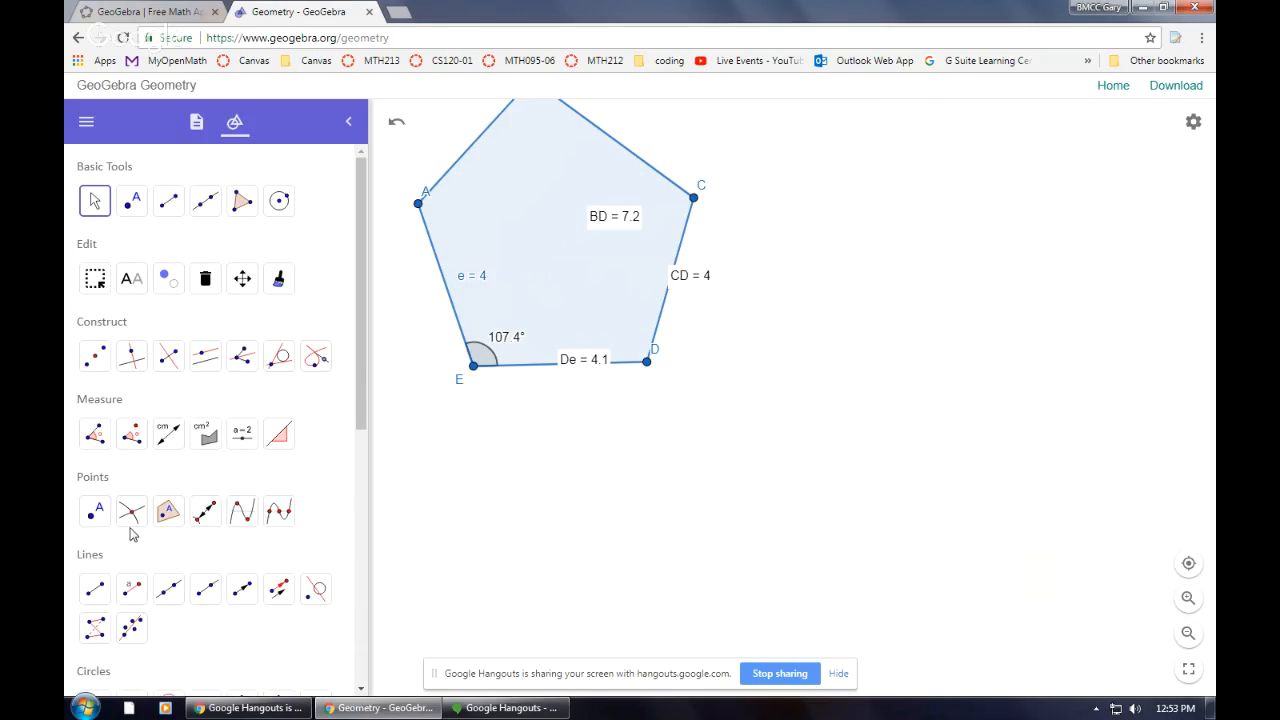
{"action": "scroll", "coordinate": [130, 535], "scroll_direction": "down", "scroll_amount": 3}
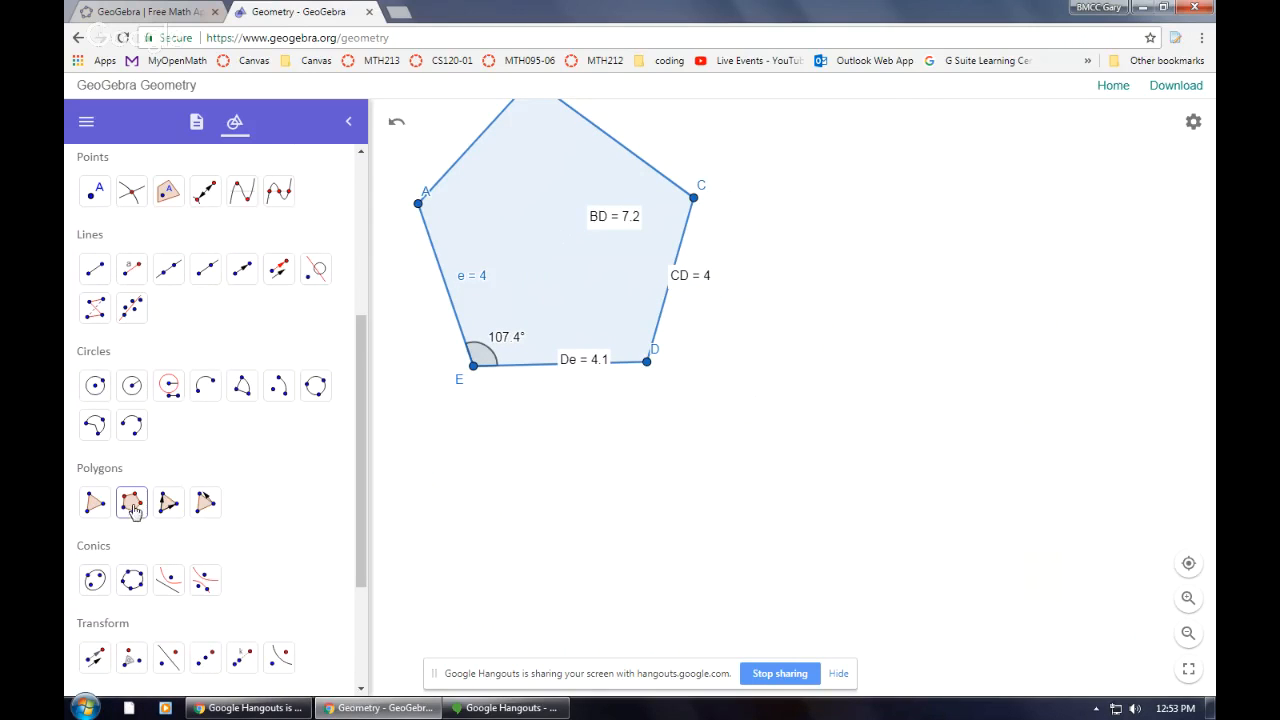
Construct a regular pentagon FGHIJ with the Regular Polygon tool from two new points, keeping 5 vertices
{"action": "left_click", "coordinate": [131, 503]}
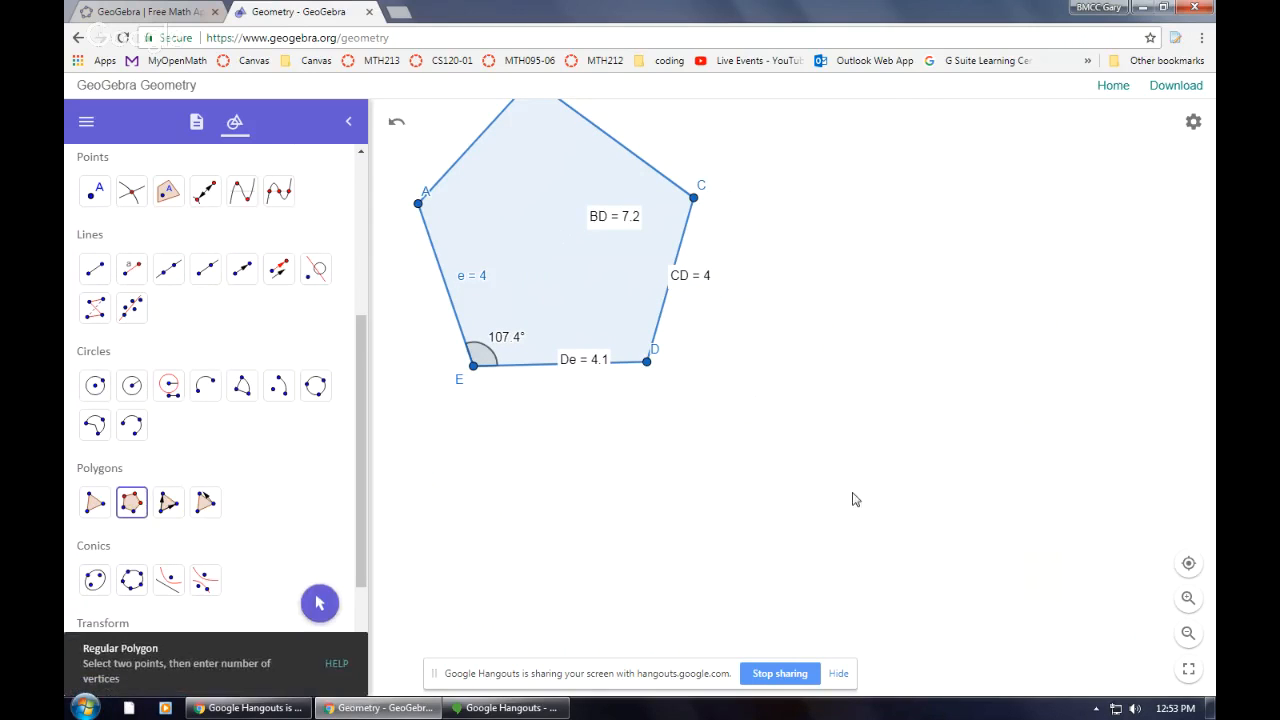
{"action": "left_click", "coordinate": [820, 377]}
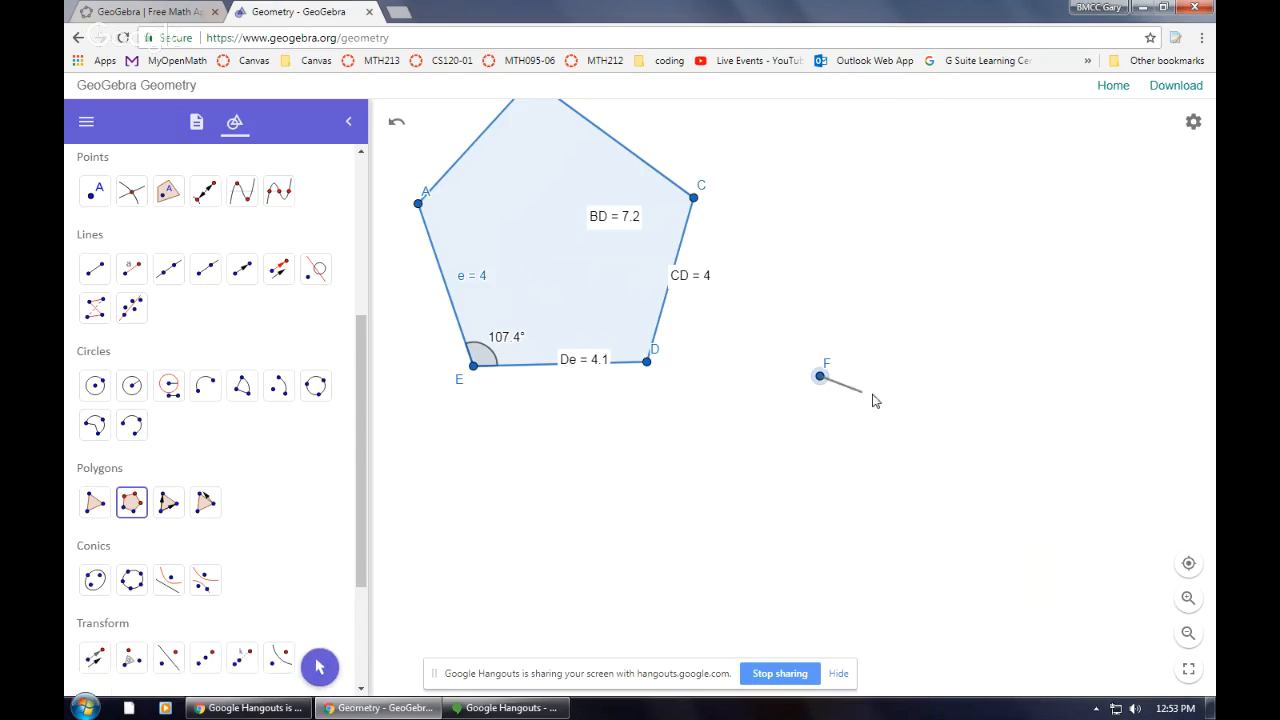
{"action": "left_click", "coordinate": [938, 412]}
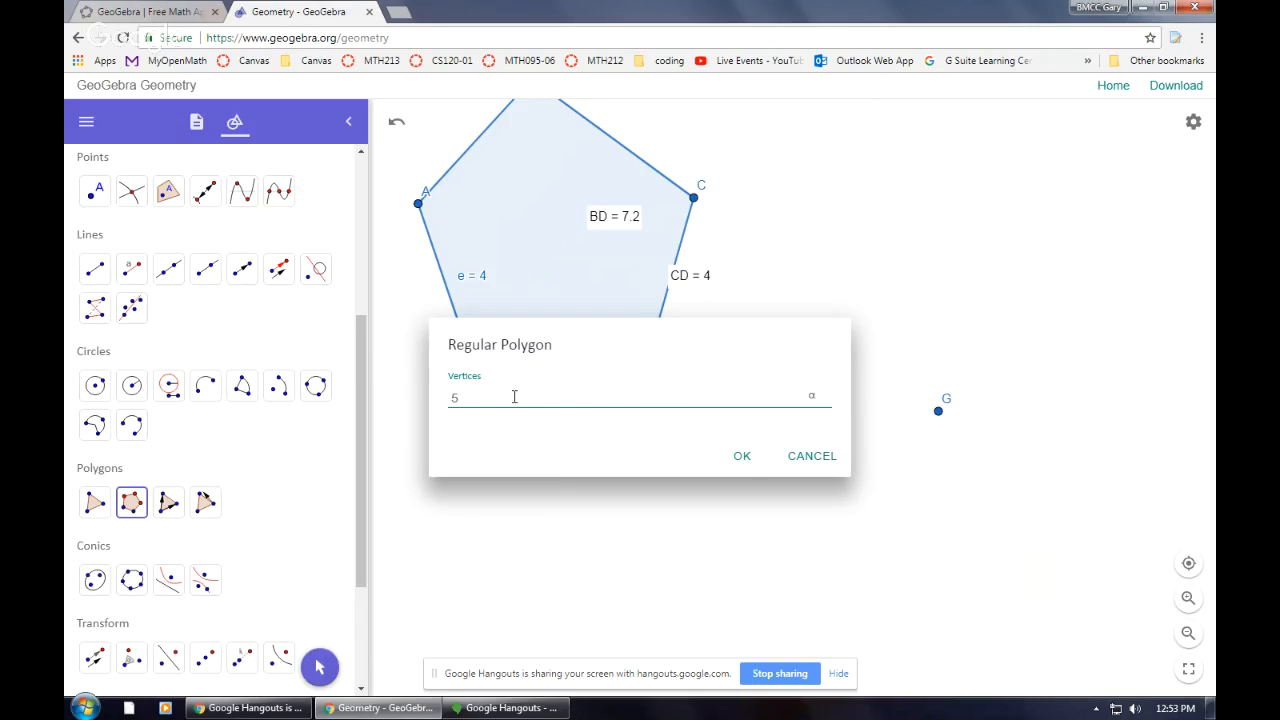
{"action": "left_click", "coordinate": [742, 460]}
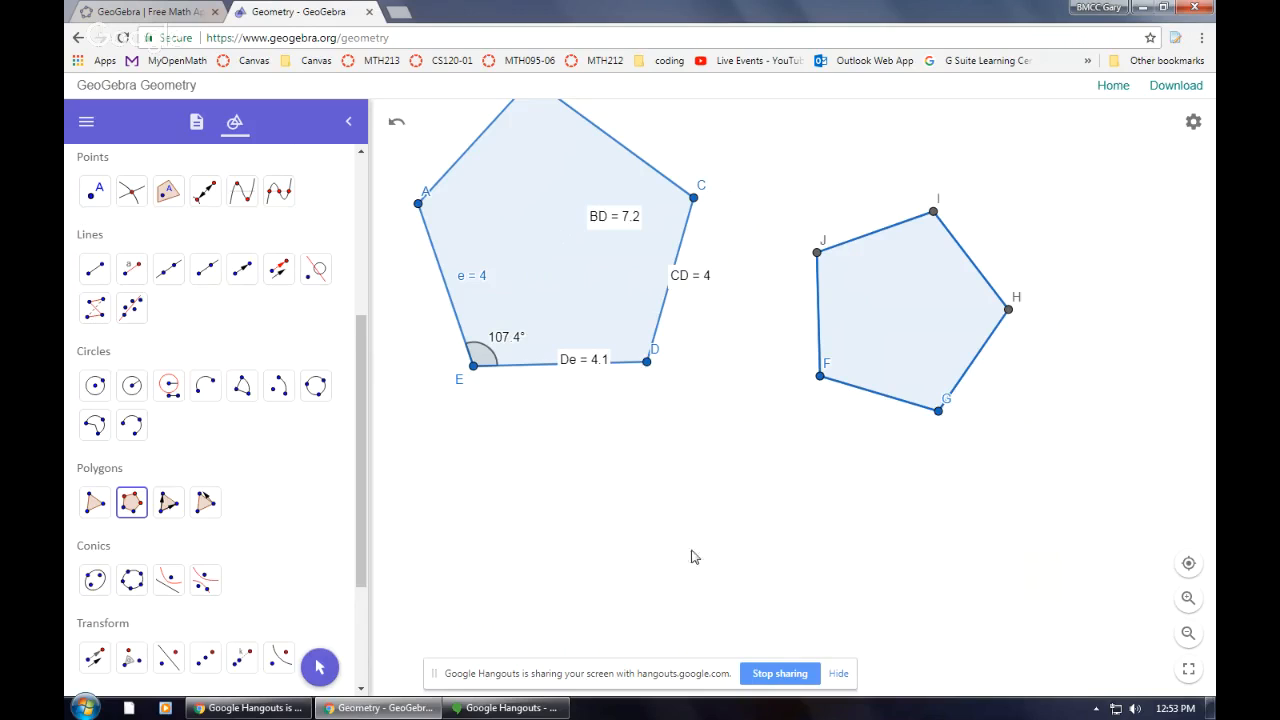
Construct a small regular octagon from two close points with the Regular Polygon tool, entering 8 vertices
{"action": "left_click", "coordinate": [737, 576]}
{"action": "left_click", "coordinate": [767, 578]}
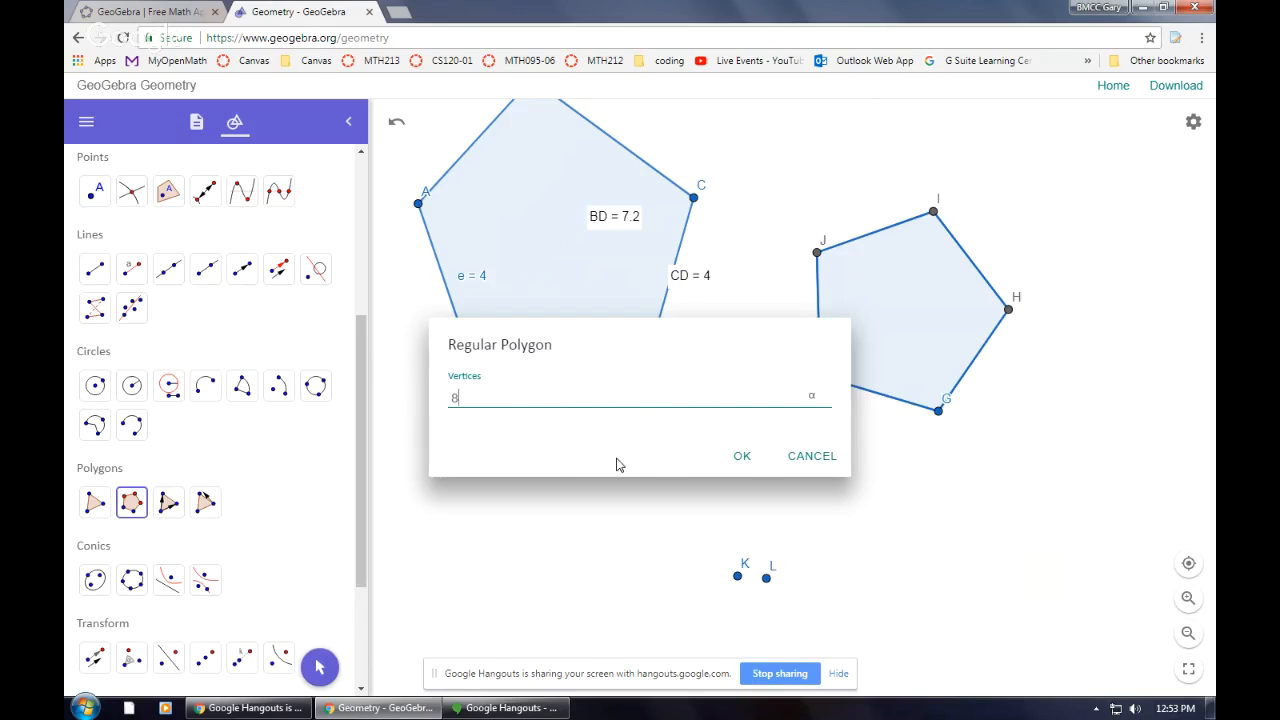
{"action": "left_click", "coordinate": [741, 458]}
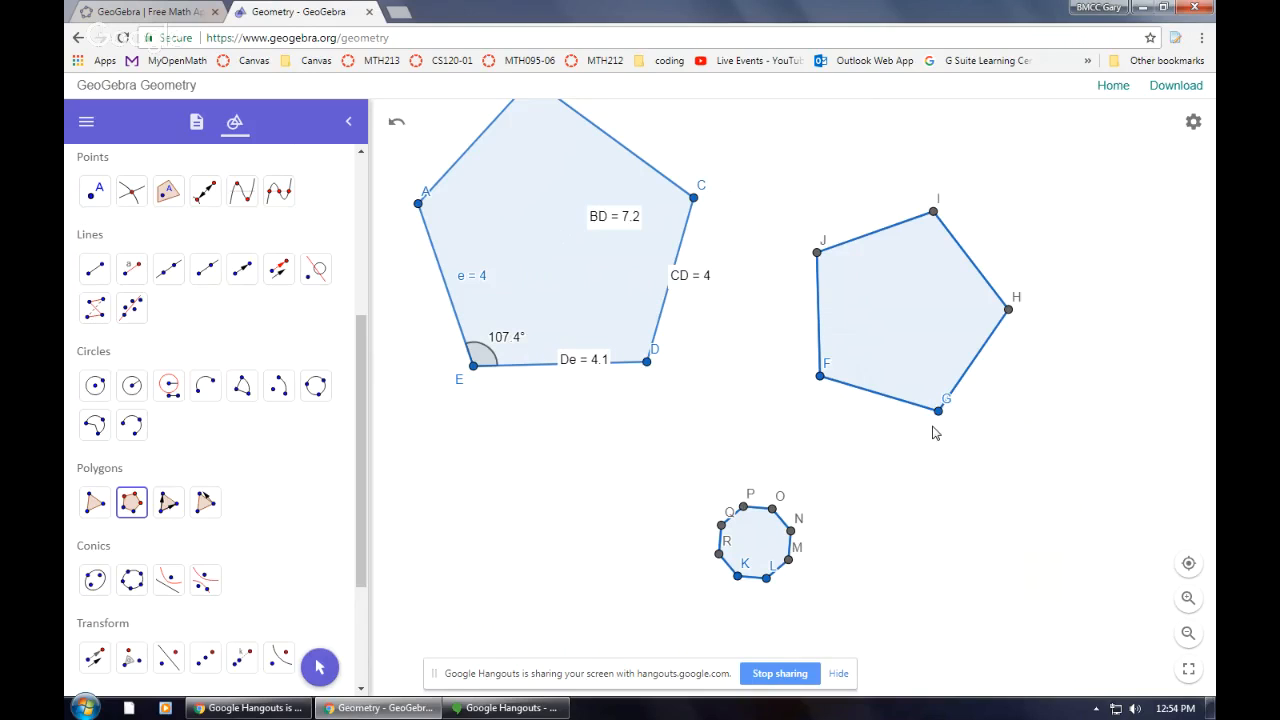
With the Move tool, reshape the regular pentagon by dragging vertex G, then reposition the pentagon and the octagon
{"action": "scroll", "coordinate": [220, 290], "scroll_direction": "up", "scroll_amount": 4}
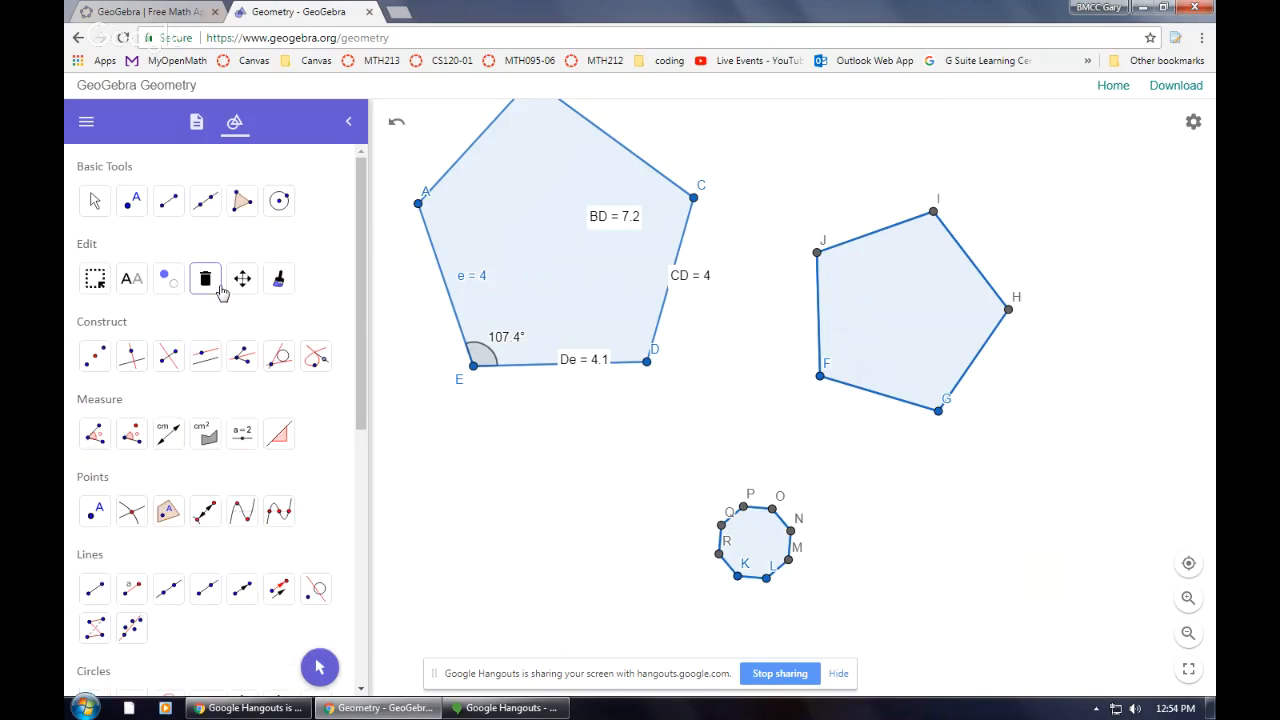
{"action": "left_click", "coordinate": [110, 207]}
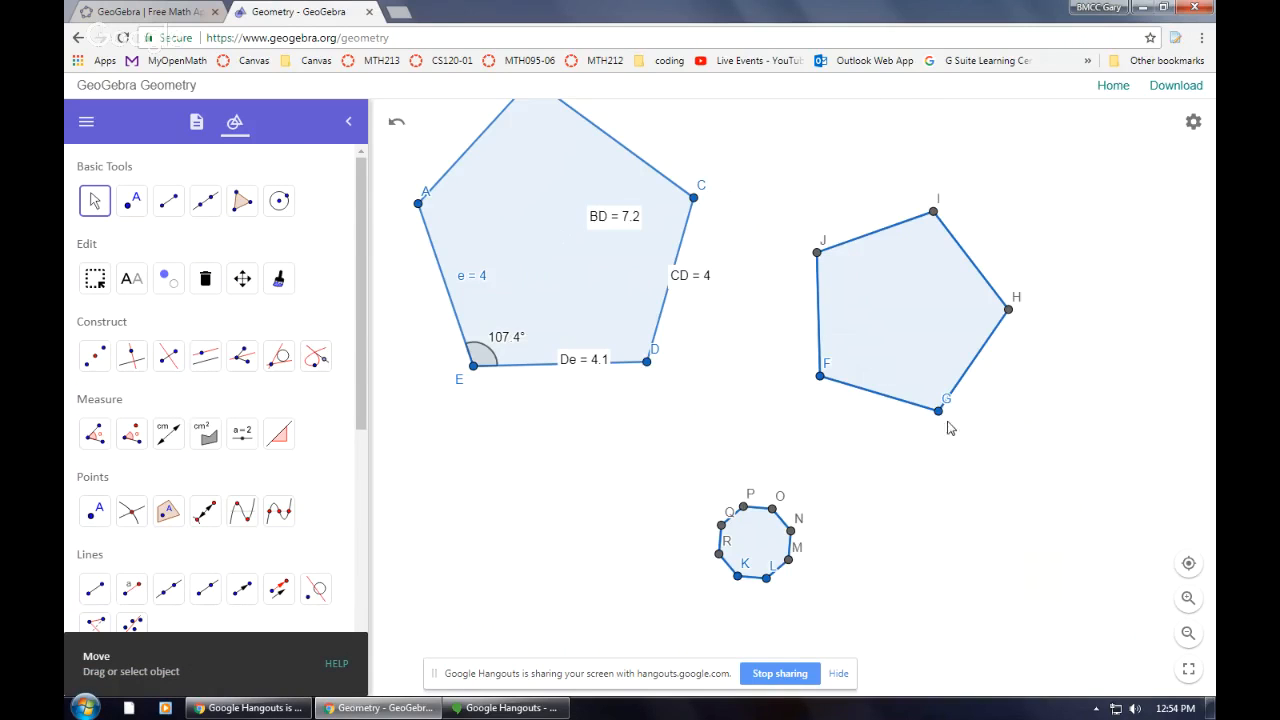
{"action": "mouse_move", "coordinate": [939, 414]}
{"action": "left_mouse_down"}
{"action": "mouse_move", "coordinate": [1037, 454]}
{"action": "mouse_move", "coordinate": [957, 447]}
{"action": "mouse_move", "coordinate": [853, 395]}
{"action": "mouse_move", "coordinate": [911, 406]}
{"action": "mouse_move", "coordinate": [906, 446]}
{"action": "mouse_move", "coordinate": [867, 399]}
{"action": "mouse_move", "coordinate": [930, 404]}
{"action": "left_mouse_up"}
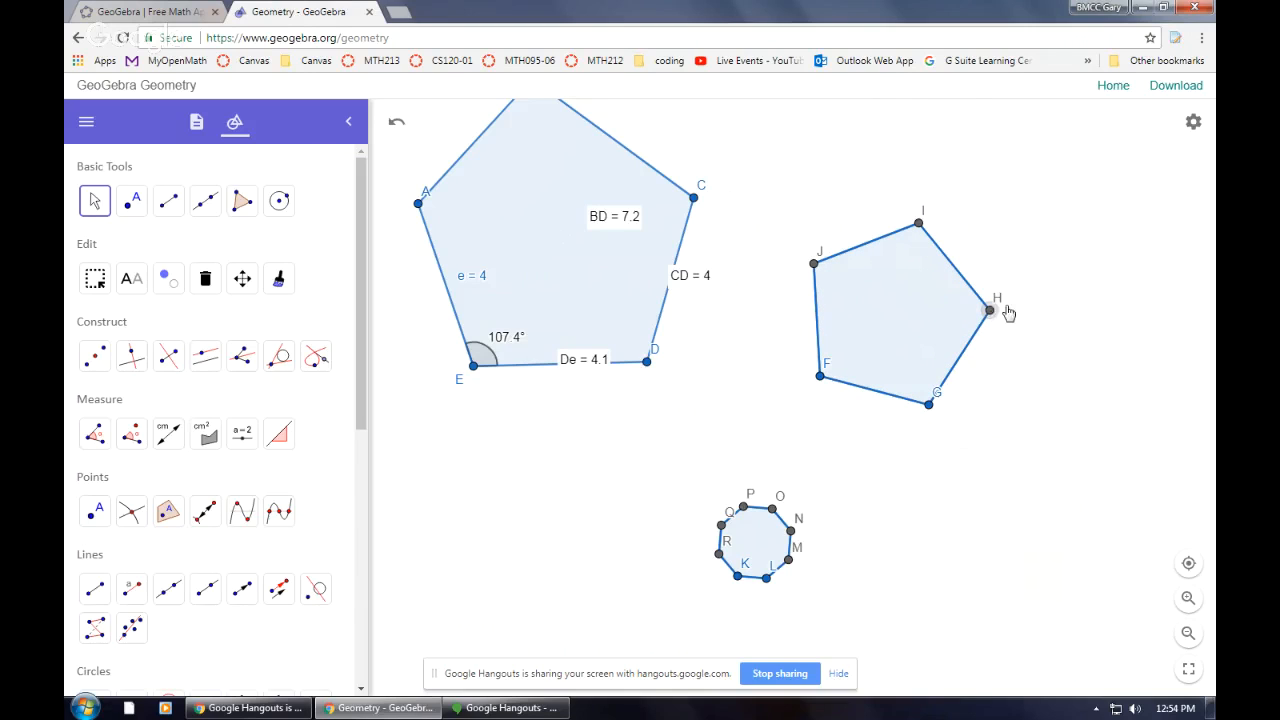
{"action": "mouse_move", "coordinate": [892, 322]}
{"action": "left_mouse_down"}
{"action": "mouse_move", "coordinate": [980, 346]}
{"action": "mouse_move", "coordinate": [886, 278]}
{"action": "mouse_move", "coordinate": [897, 320]}
{"action": "mouse_move", "coordinate": [905, 307]}
{"action": "left_mouse_up"}
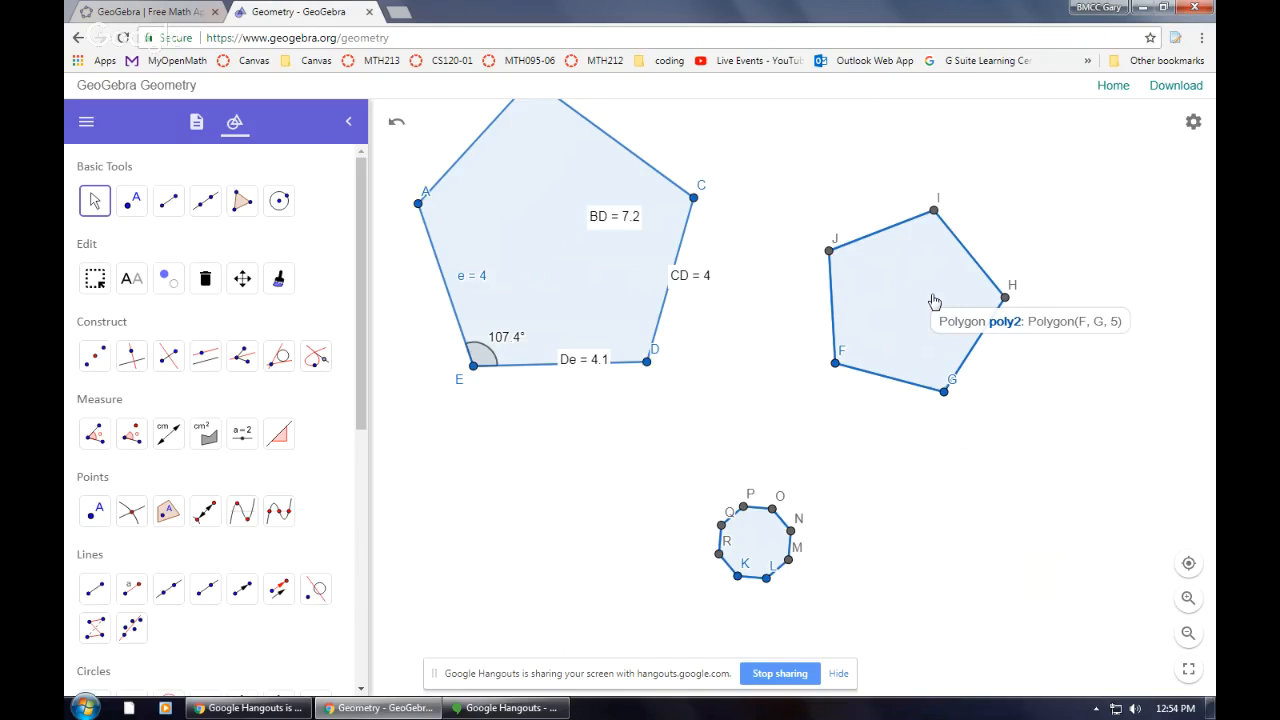
{"action": "left_click_drag", "start_coordinate": [749, 534], "coordinate": [782, 555]}
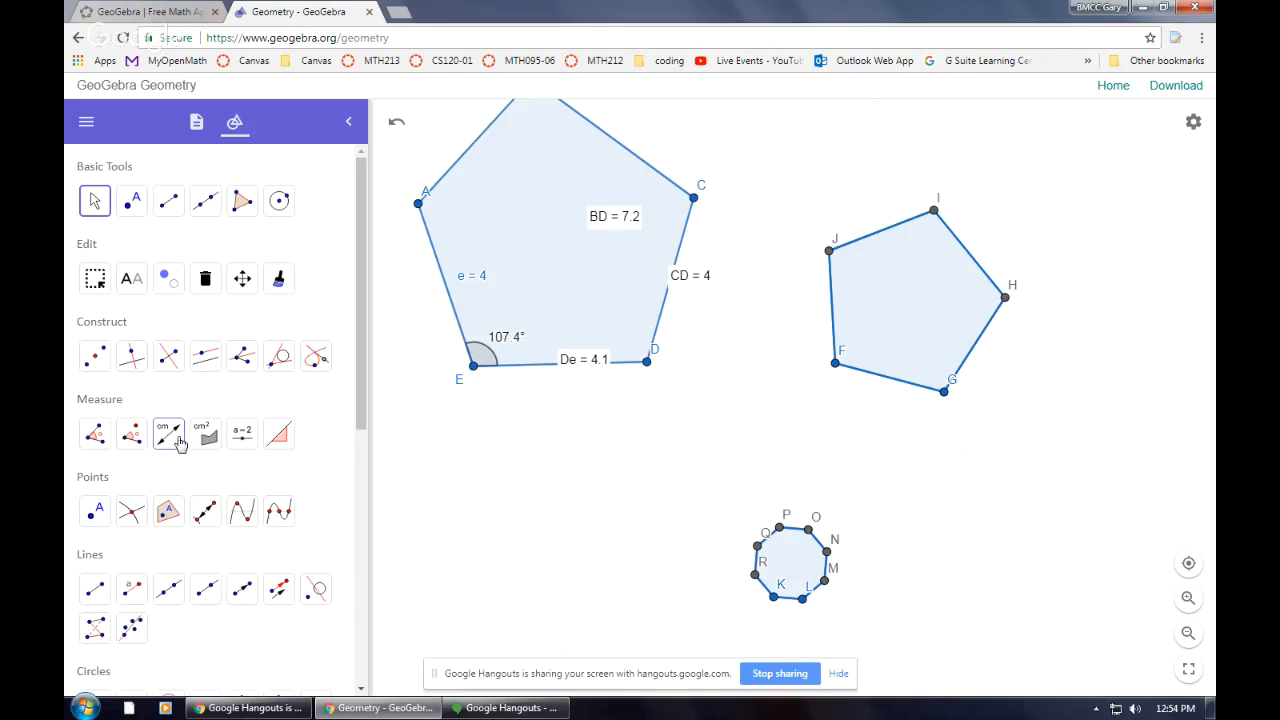
Measure all interior angles of the regular pentagon with the Angle tool
{"action": "left_click", "coordinate": [98, 438]}
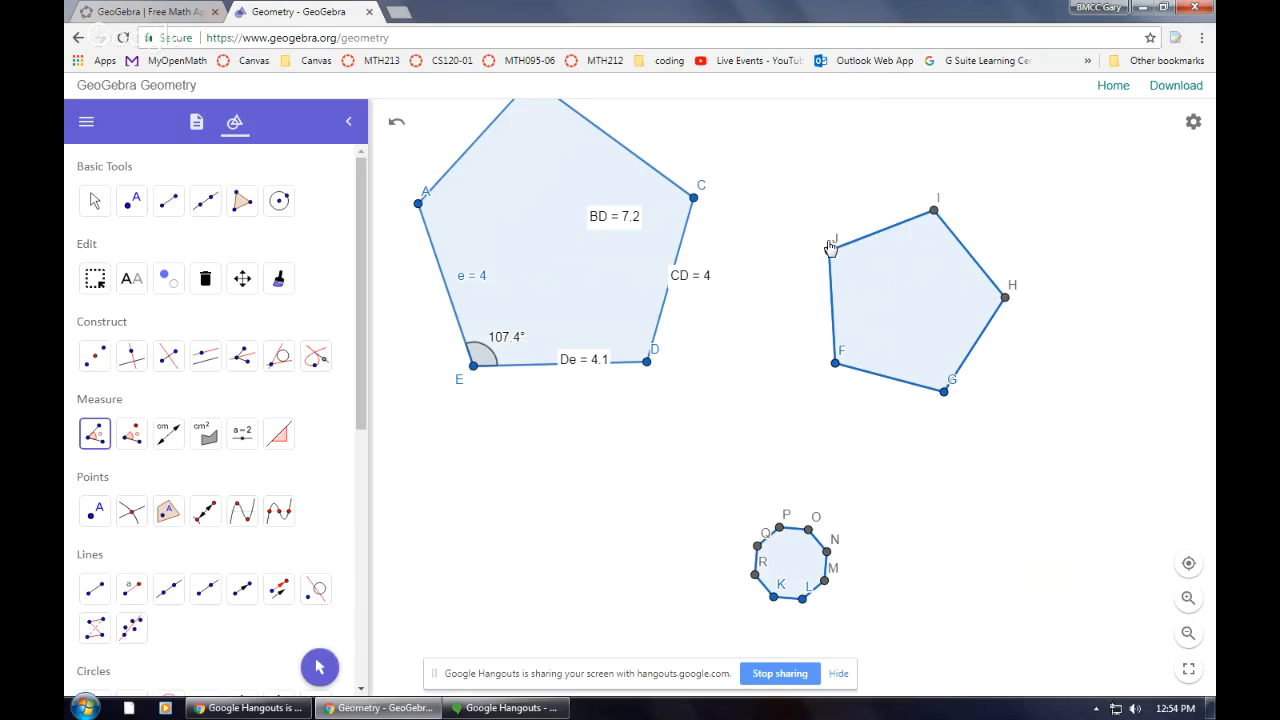
{"action": "left_click", "coordinate": [911, 306]}
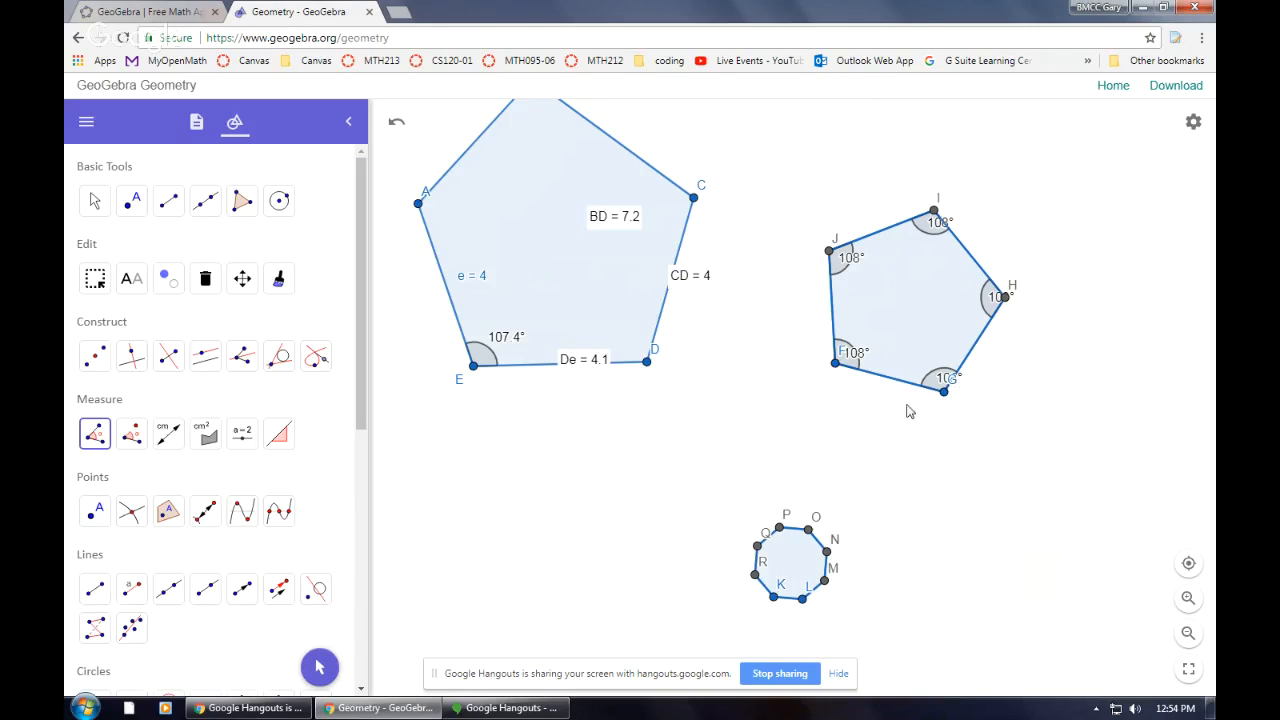
Draw a triangle STU with the Polygon tool by selecting three vertices and closing at the first one
{"action": "scroll", "coordinate": [130, 540], "scroll_direction": "down", "scroll_amount": 3}
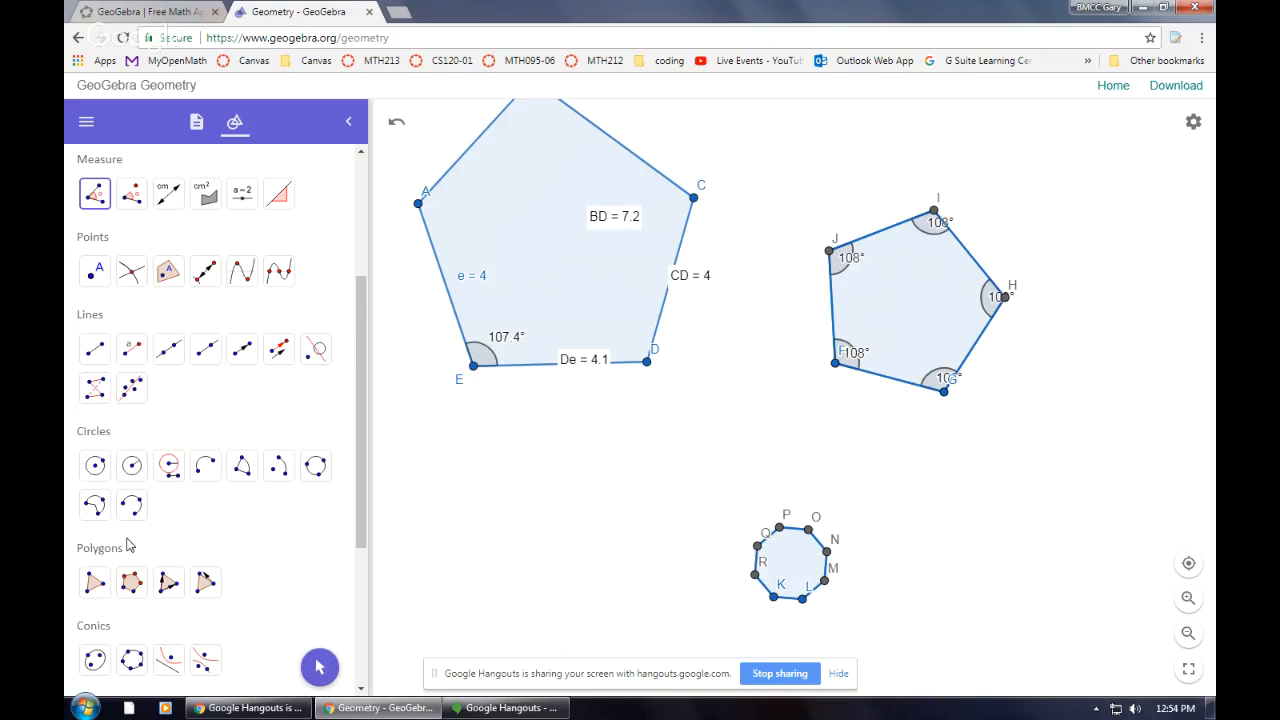
{"action": "left_click", "coordinate": [96, 584]}
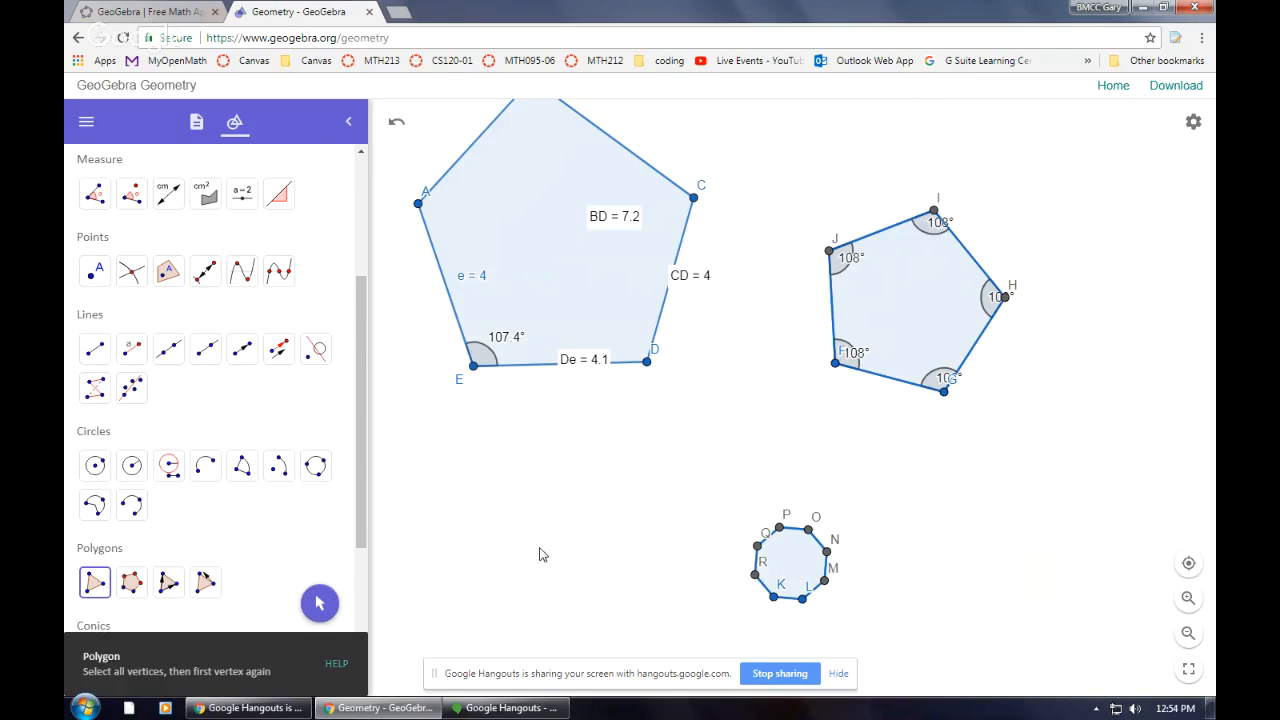
{"action": "left_click", "coordinate": [473, 585]}
{"action": "left_click", "coordinate": [515, 421]}
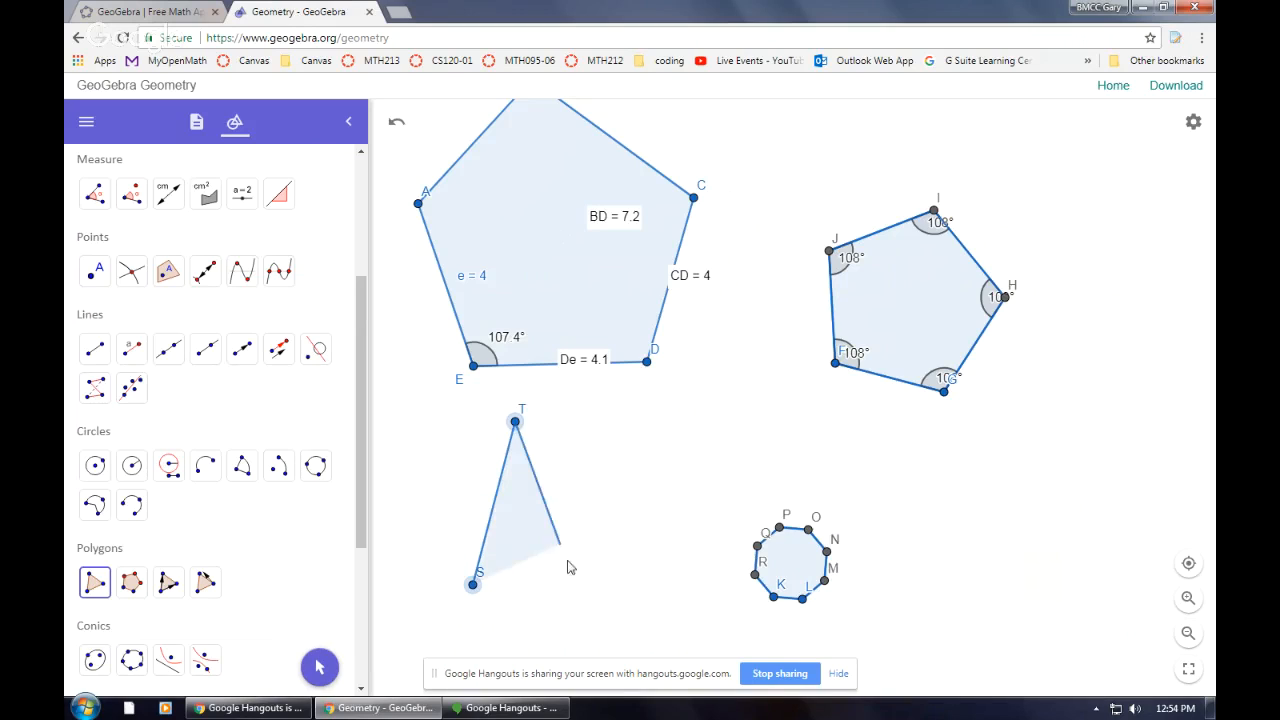
{"action": "left_click", "coordinate": [608, 620]}
{"action": "left_click", "coordinate": [473, 585]}
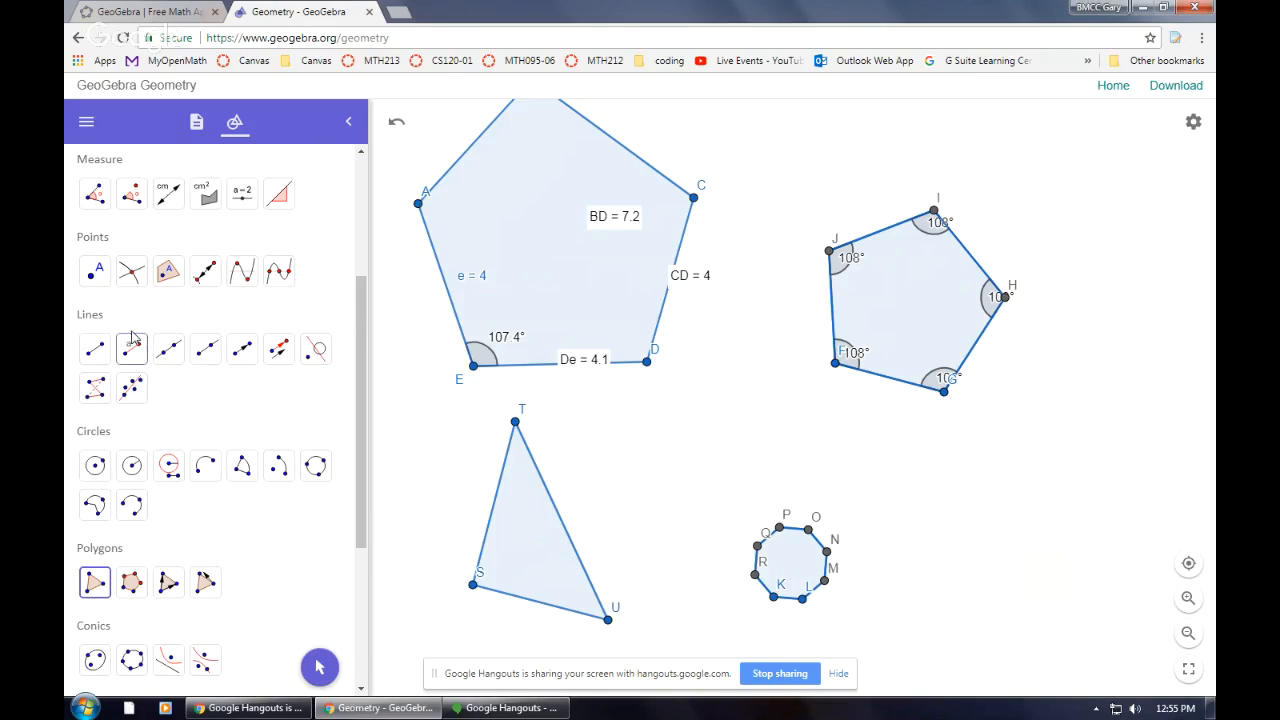
Measure all interior angles of triangle STU with the Angle tool
{"action": "left_click", "coordinate": [95, 195]}
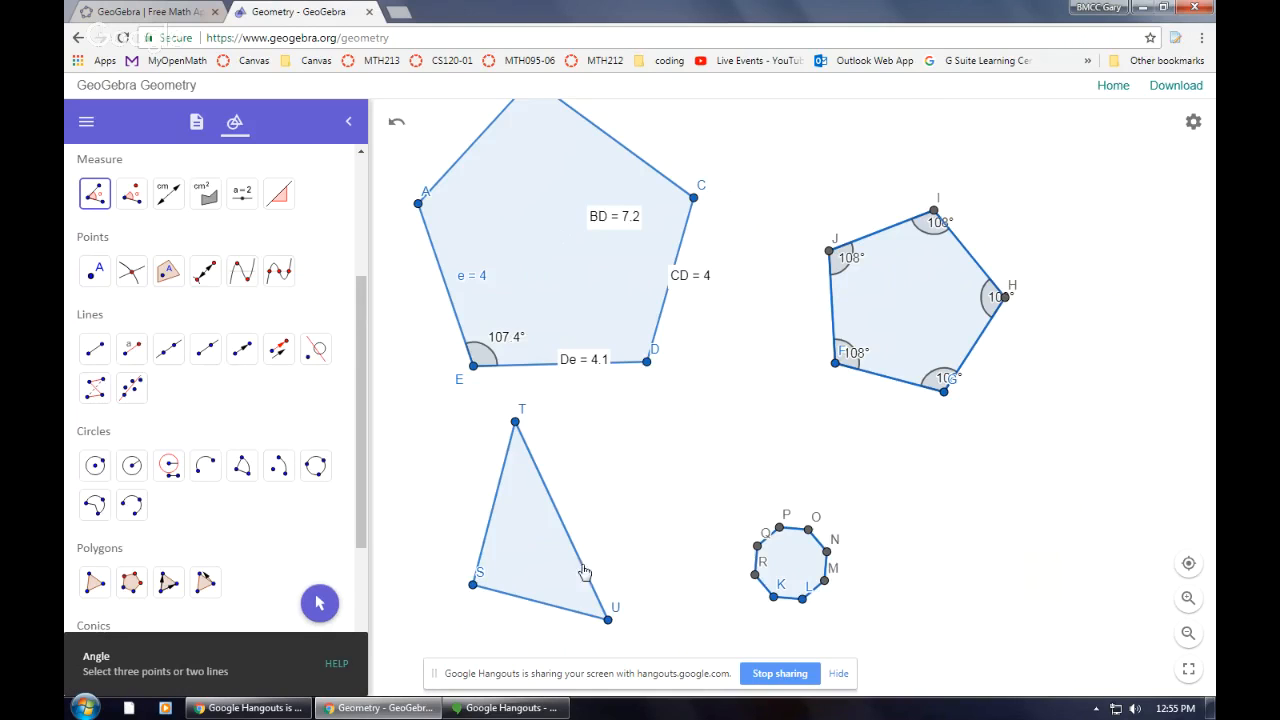
{"action": "left_click", "coordinate": [513, 541]}
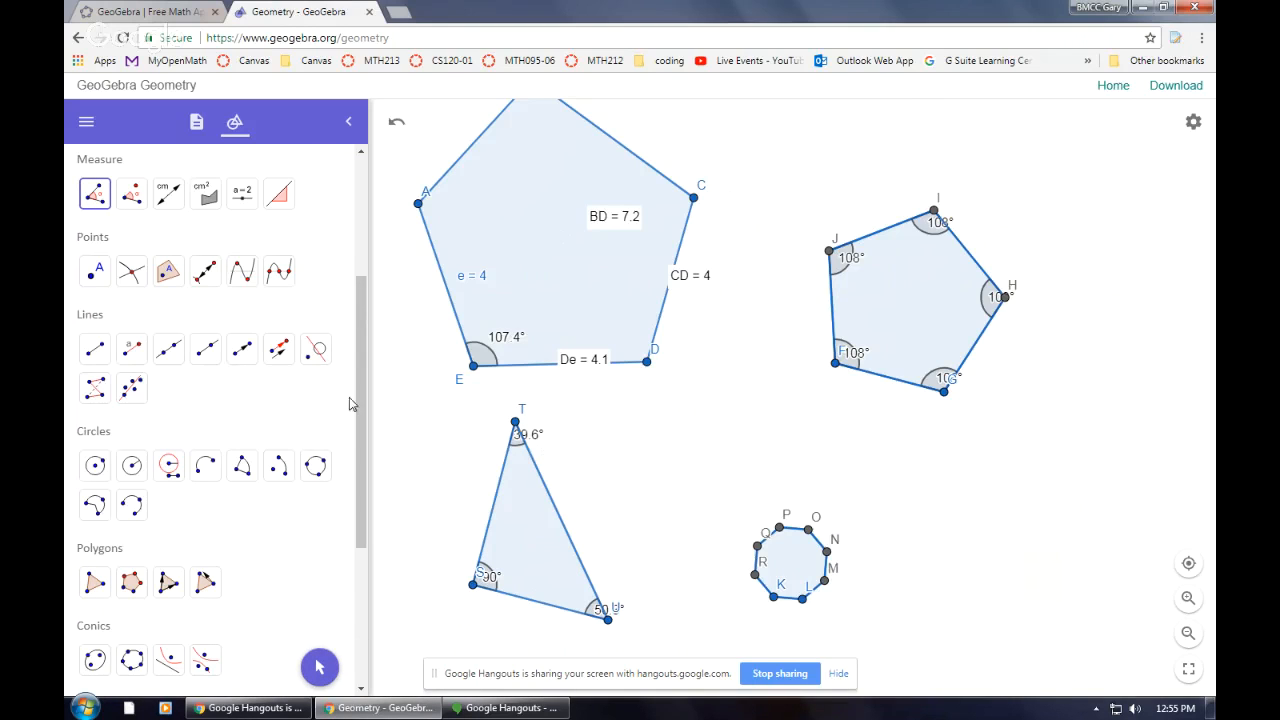
Move the triangle's angle labels inside the triangle next to their vertices with the Move tool
{"action": "scroll", "coordinate": [189, 255], "scroll_direction": "up", "scroll_amount": 3}
{"action": "left_click", "coordinate": [94, 200]}
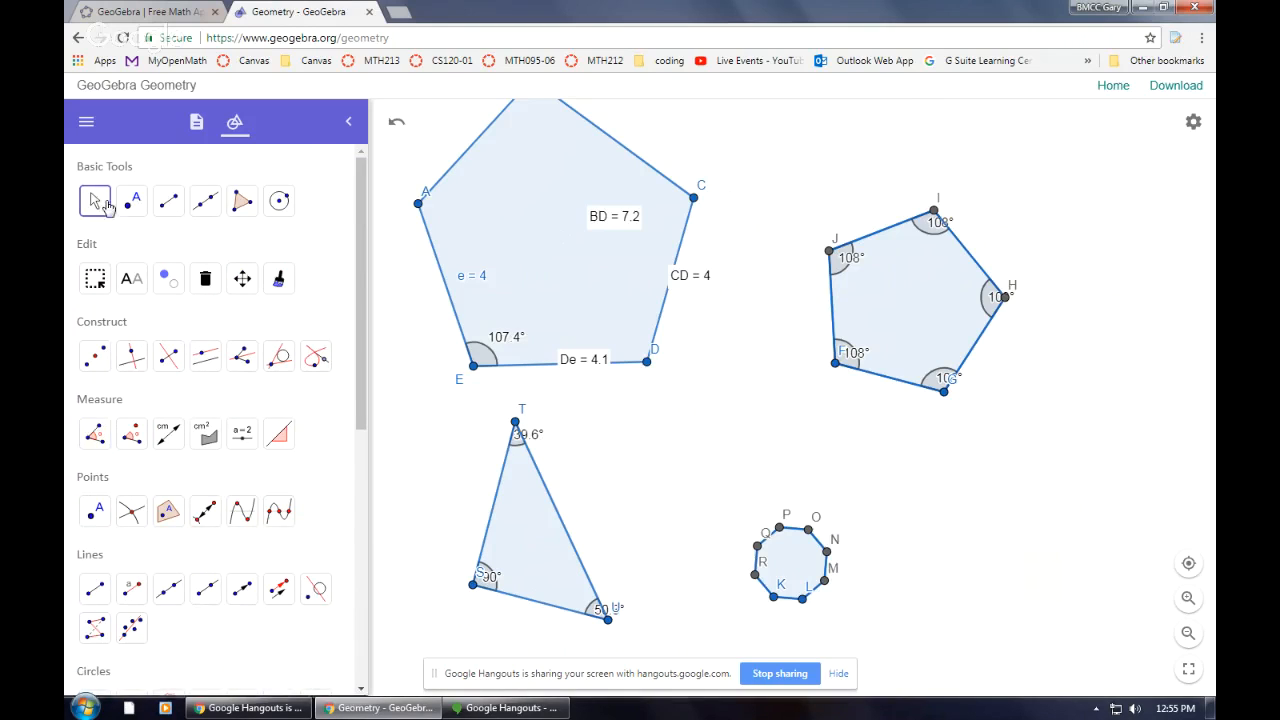
{"action": "left_click_drag", "start_coordinate": [526, 431], "coordinate": [560, 437]}
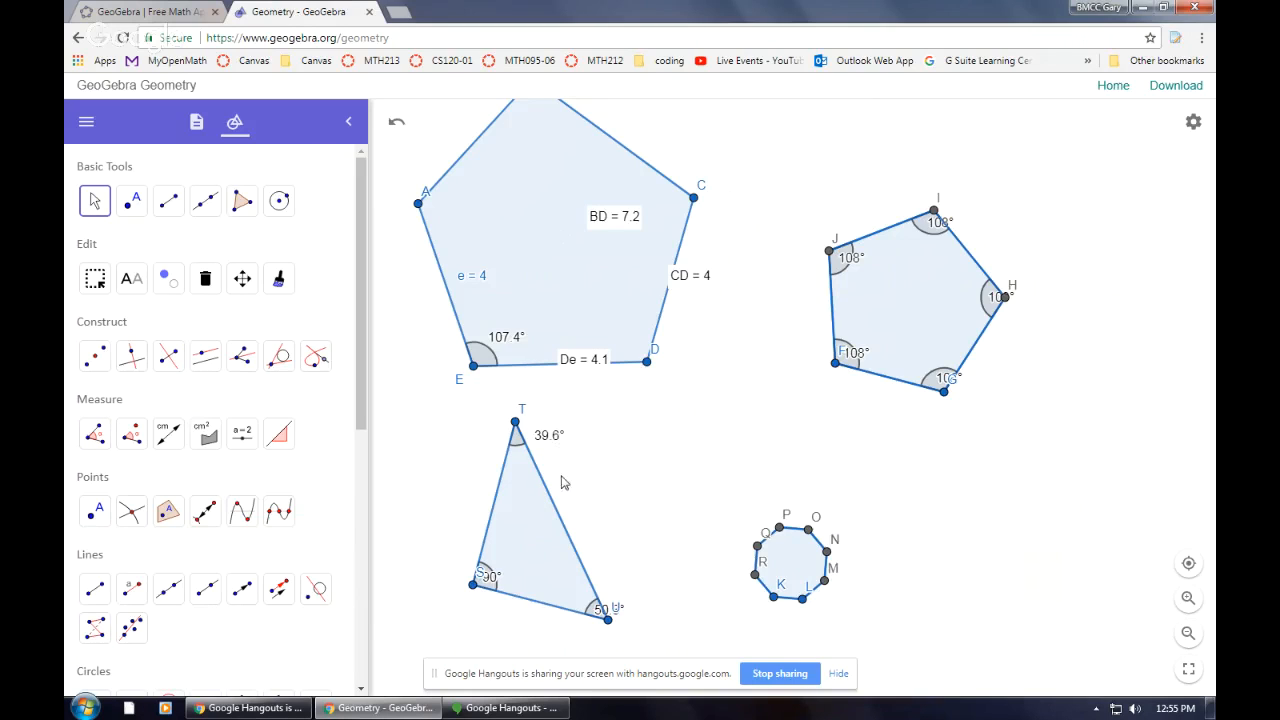
{"action": "left_click_drag", "start_coordinate": [487, 580], "coordinate": [453, 543]}
{"action": "left_click_drag", "start_coordinate": [602, 618], "coordinate": [561, 588]}
{"action": "left_click_drag", "start_coordinate": [552, 441], "coordinate": [526, 489]}
{"action": "left_click_drag", "start_coordinate": [459, 550], "coordinate": [455, 587]}
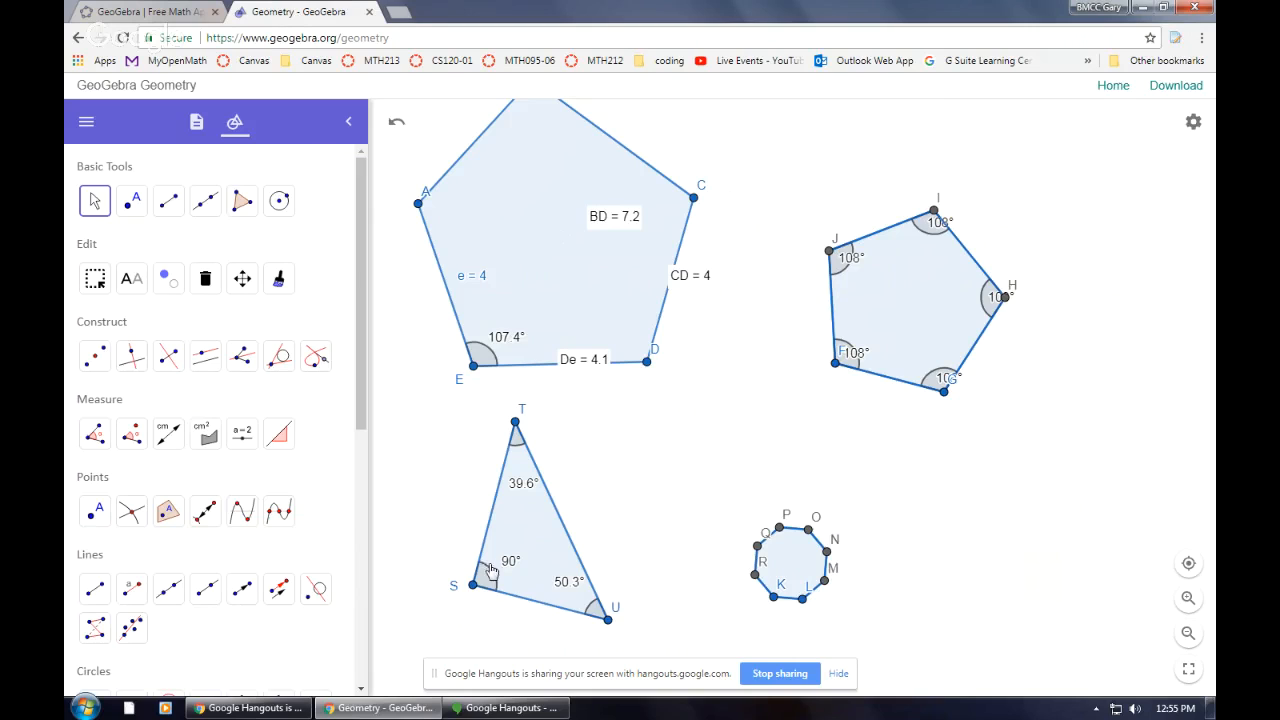
Set the global font size to 24 pt in the settings, then close the settings panel
{"action": "left_click", "coordinate": [1193, 121]}
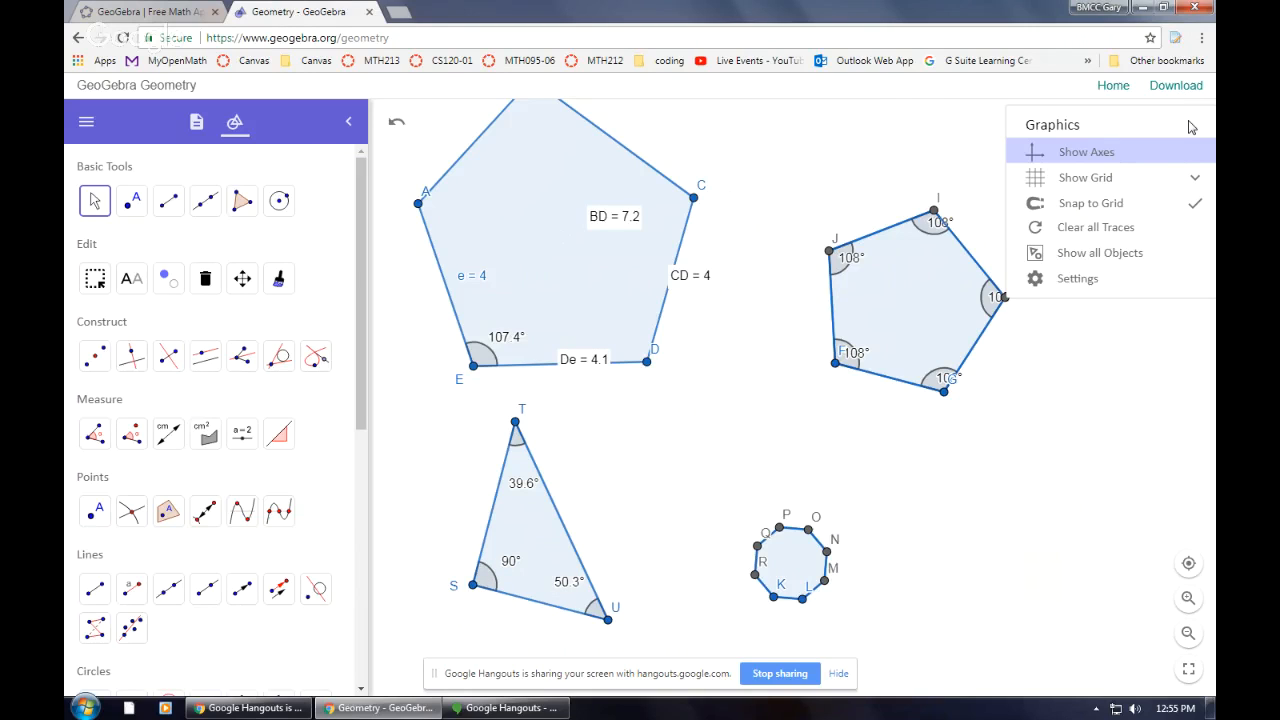
{"action": "left_click", "coordinate": [1080, 279]}
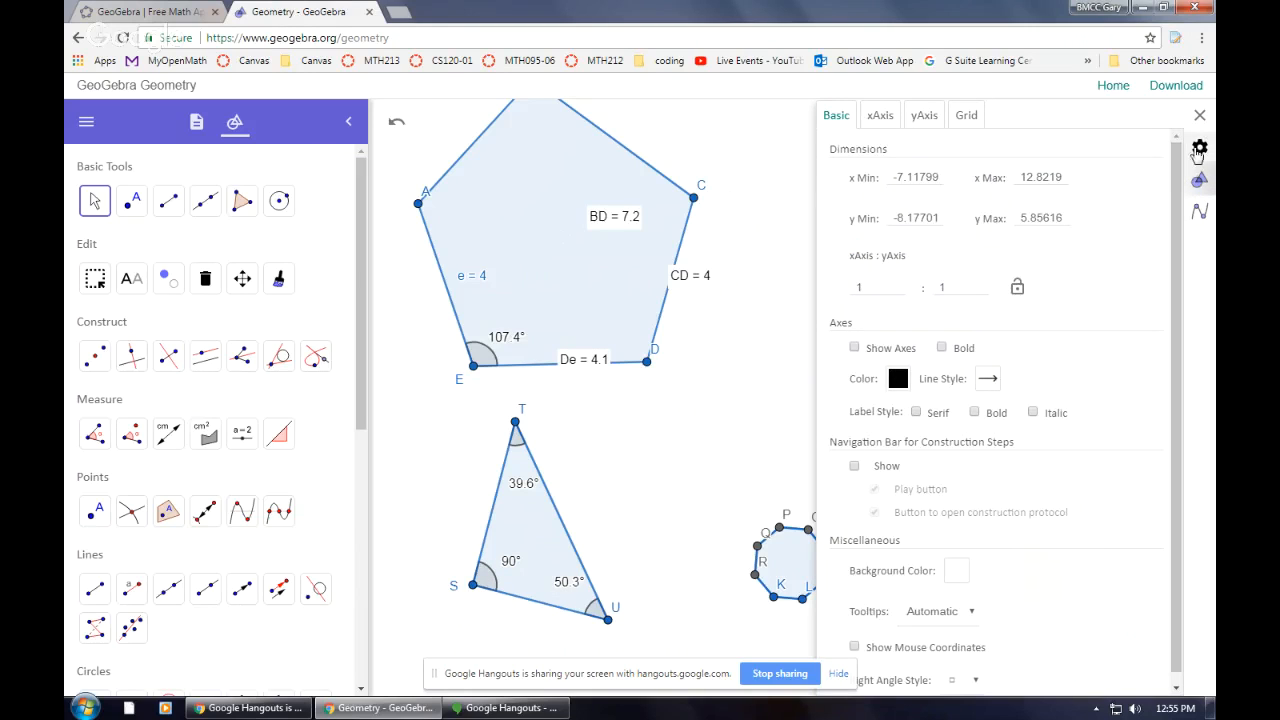
{"action": "left_click", "coordinate": [1200, 147]}
{"action": "left_click", "coordinate": [918, 284]}
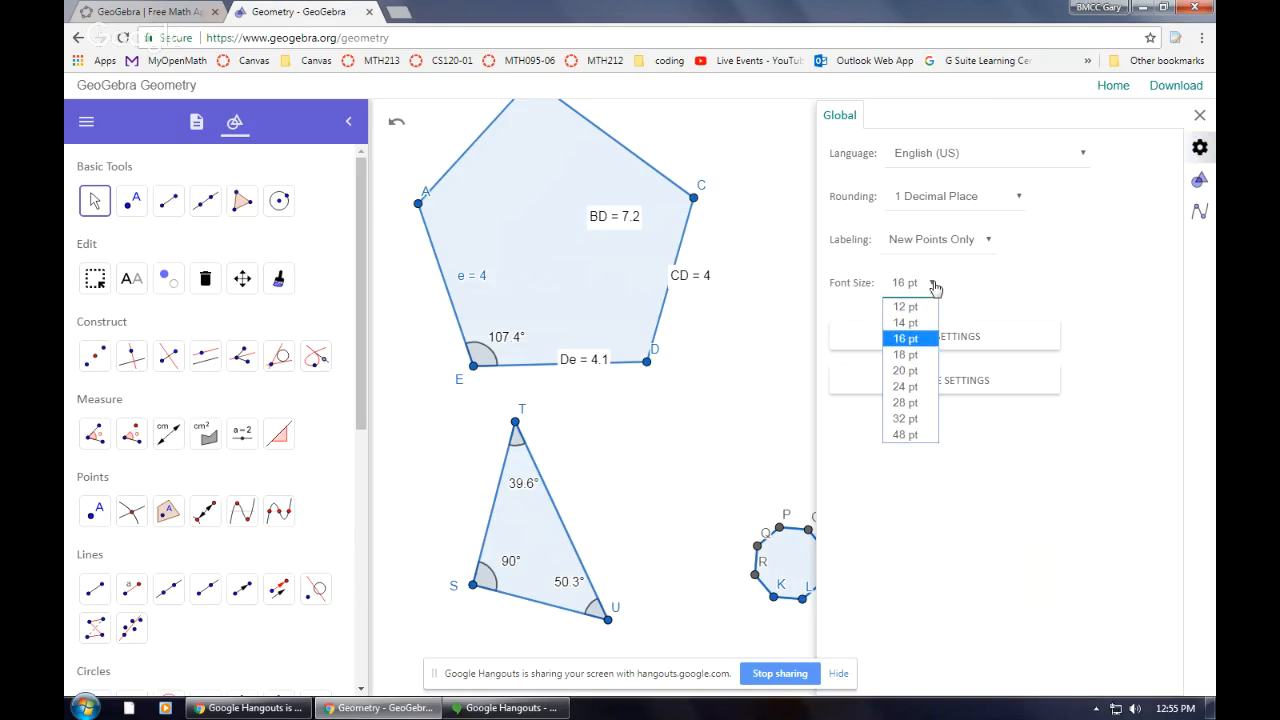
{"action": "left_click", "coordinate": [908, 388]}
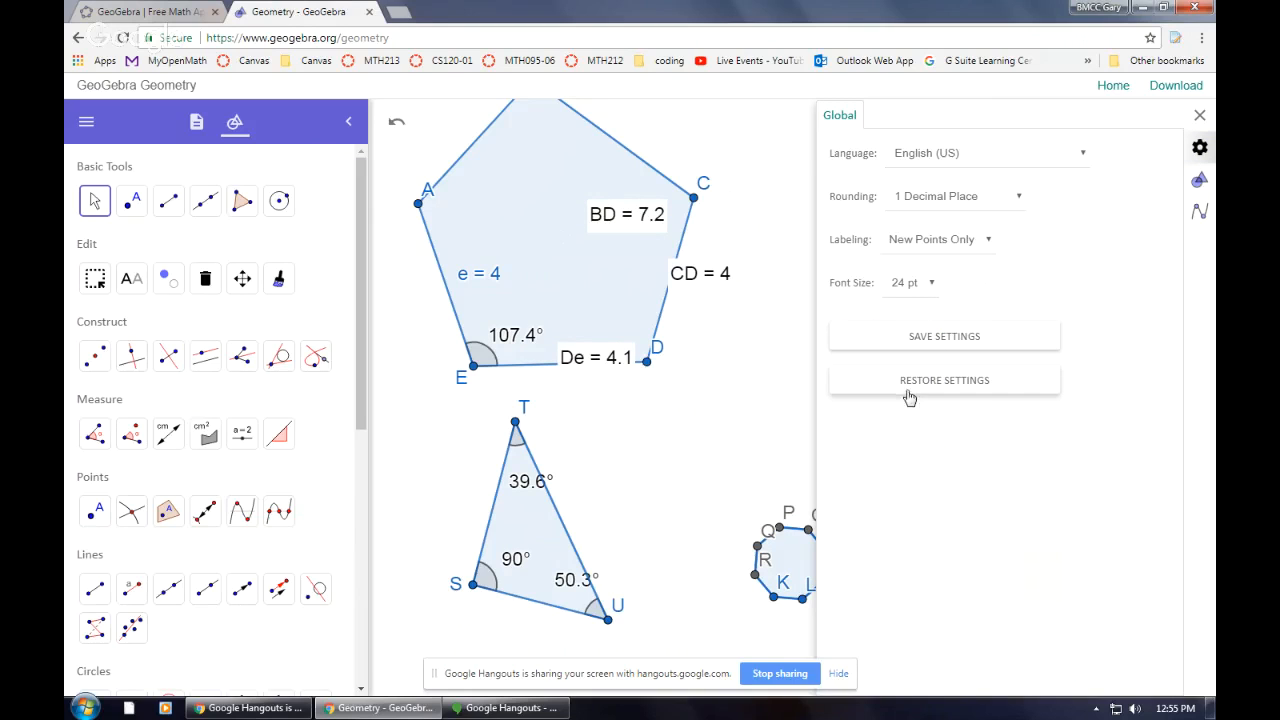
{"action": "left_click", "coordinate": [1200, 115]}
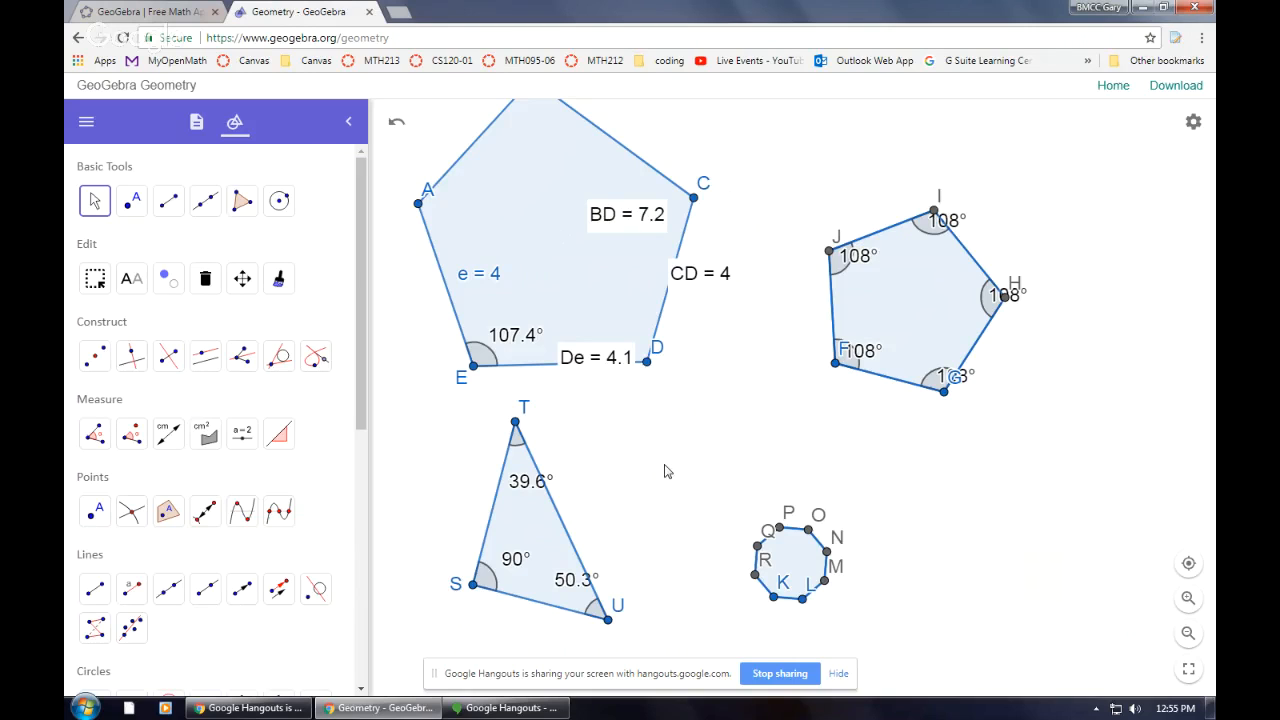
{"action": "mouse_move", "coordinate": [507, 712]}
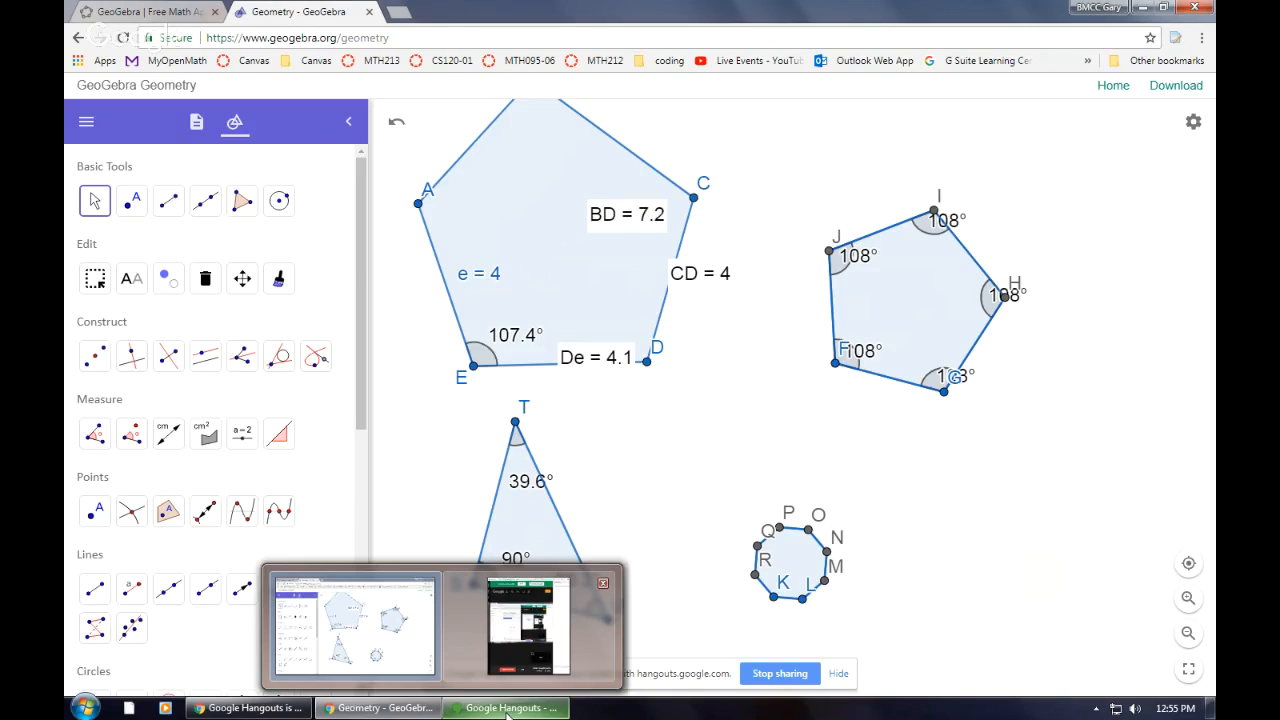